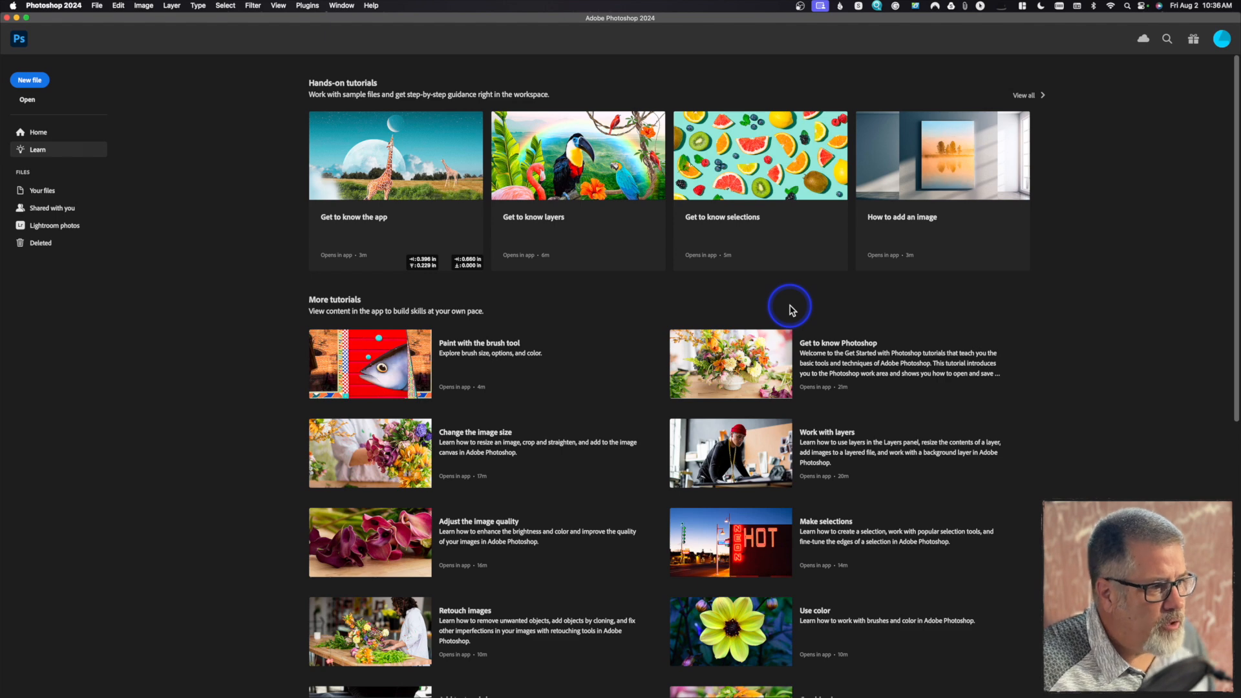
Step: Open the Nikon raw image whose name ends in PHL_1433.NEF from the Adobe Camera Raw tutorial folder
left_click(28, 102)
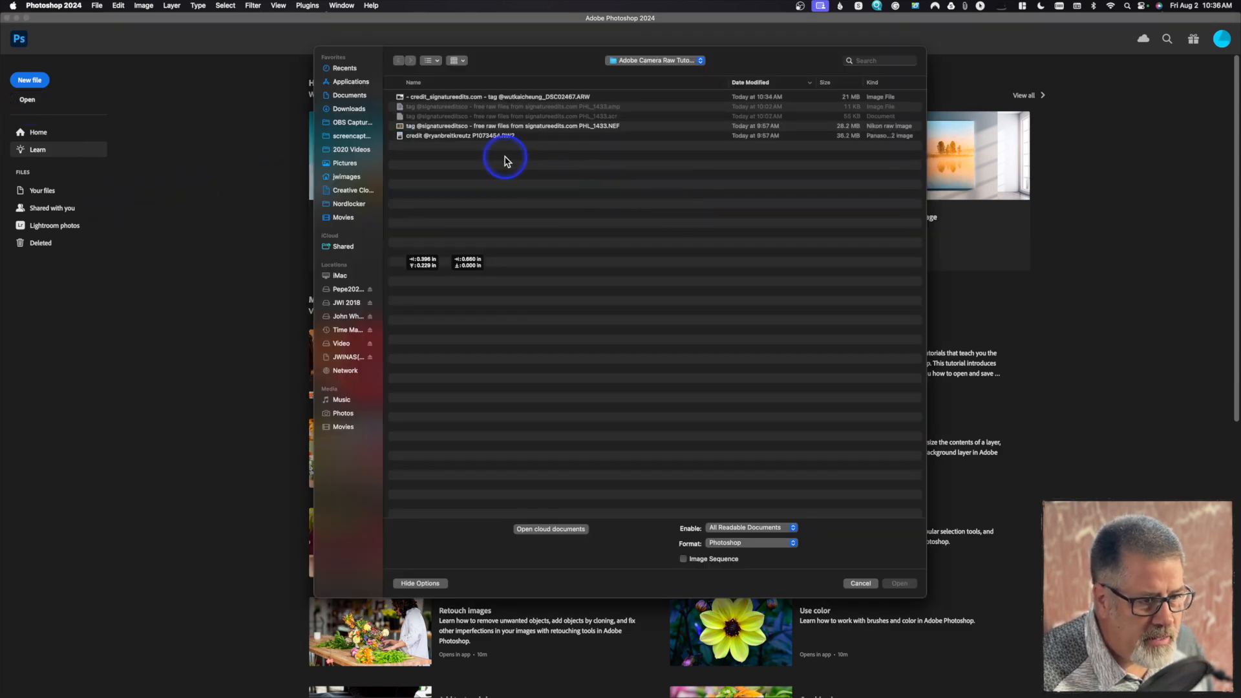
double_click(494, 125)
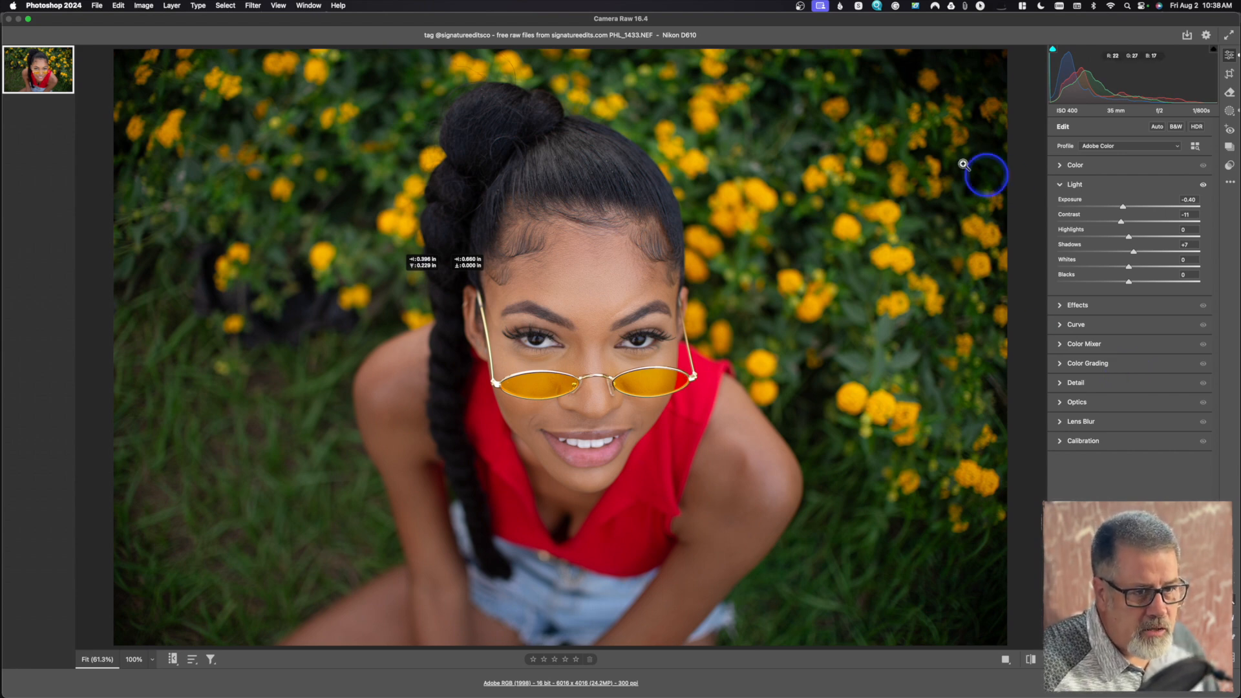
key("ctrl+alt+m")
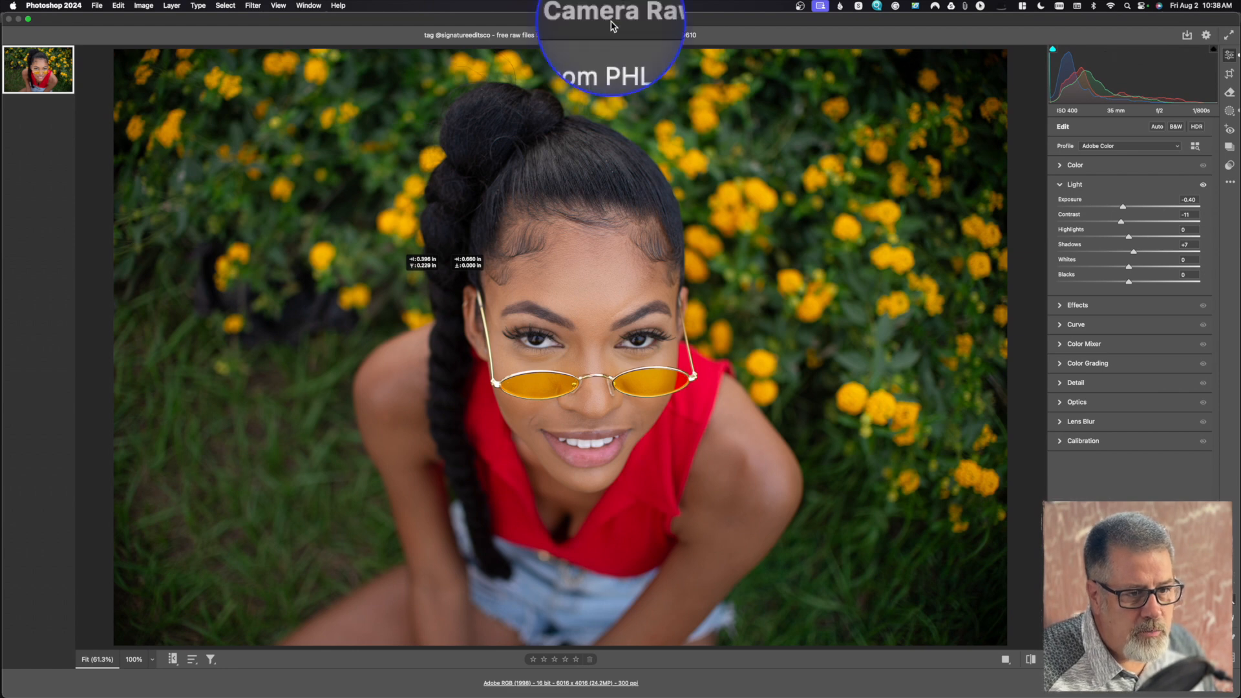
key("ctrl+alt+m")
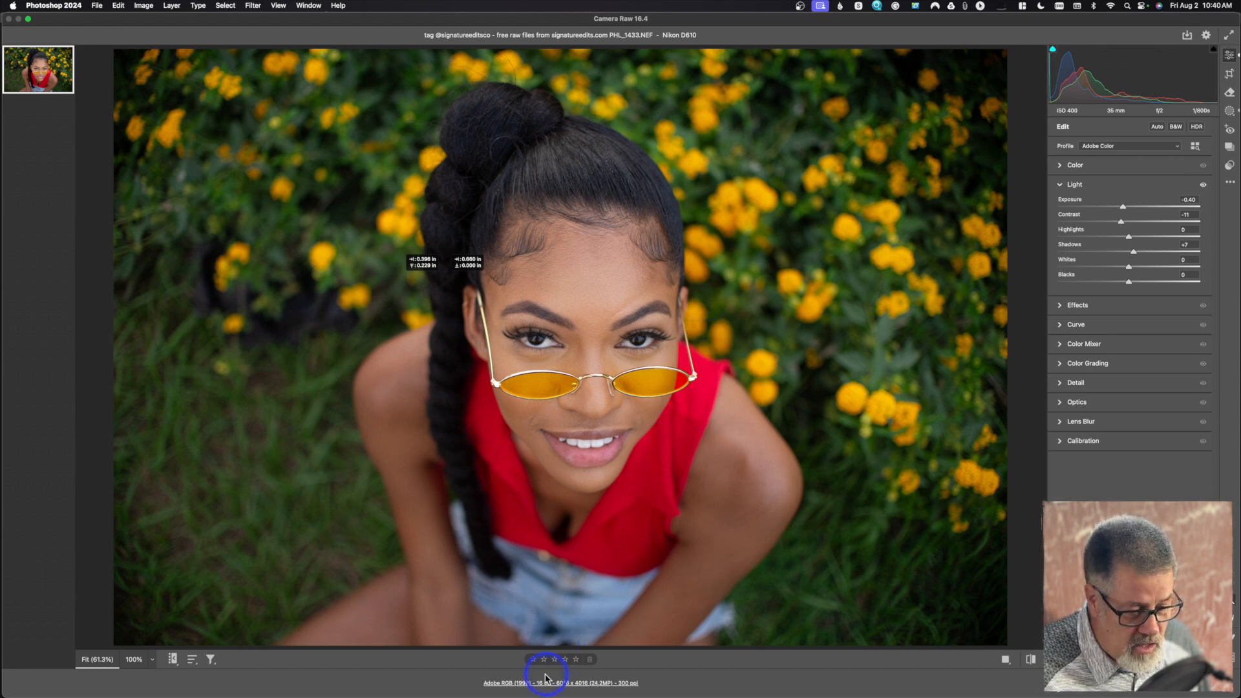
Step: Review the Camera Raw workflow preferences for color space, bit depth and image sizing, and accept them
left_click(499, 686)
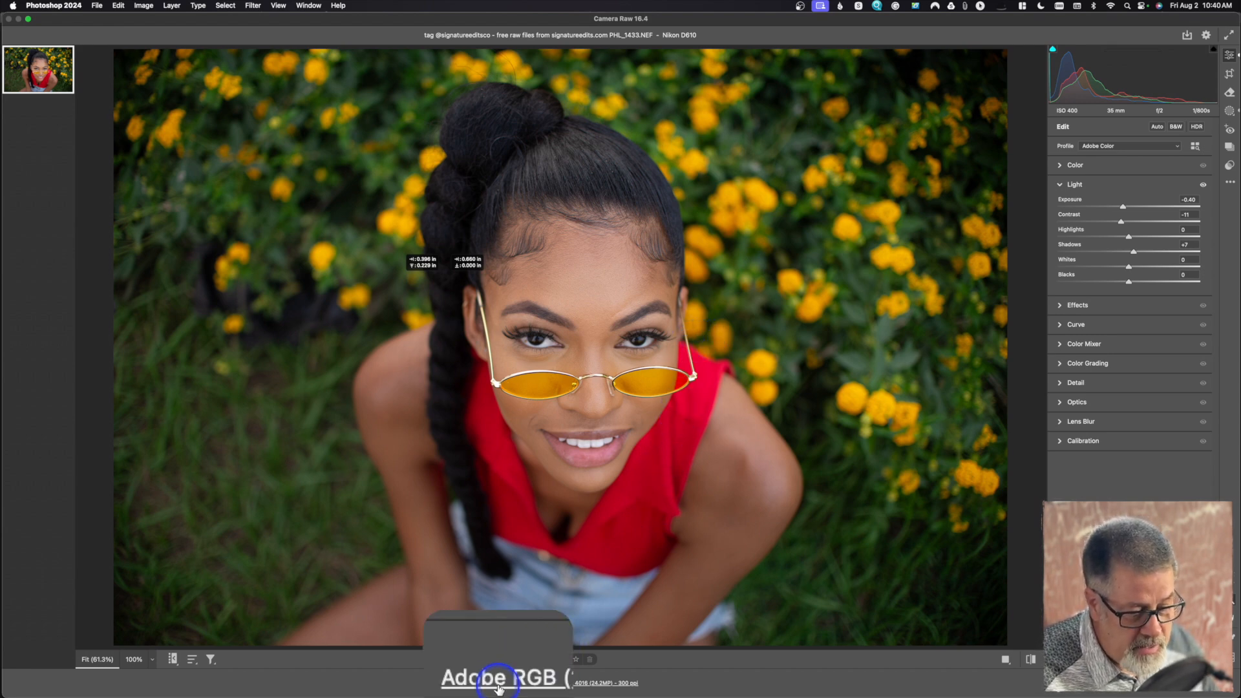
left_click(545, 686)
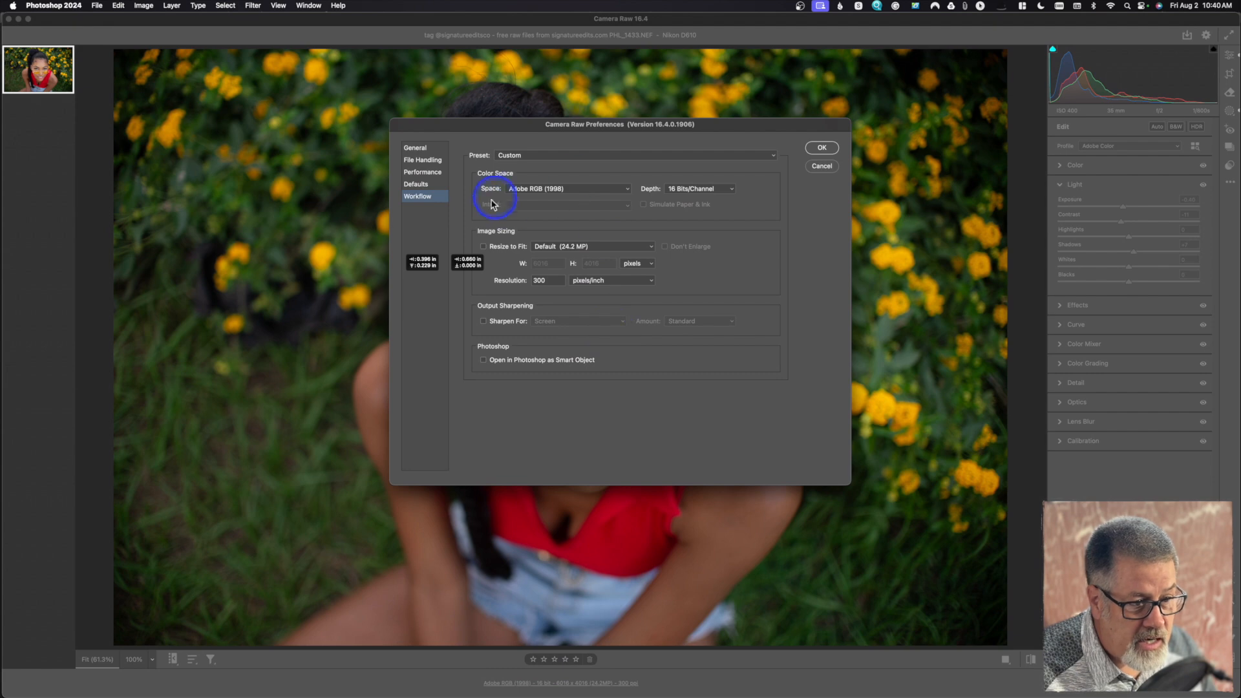
left_click(823, 148)
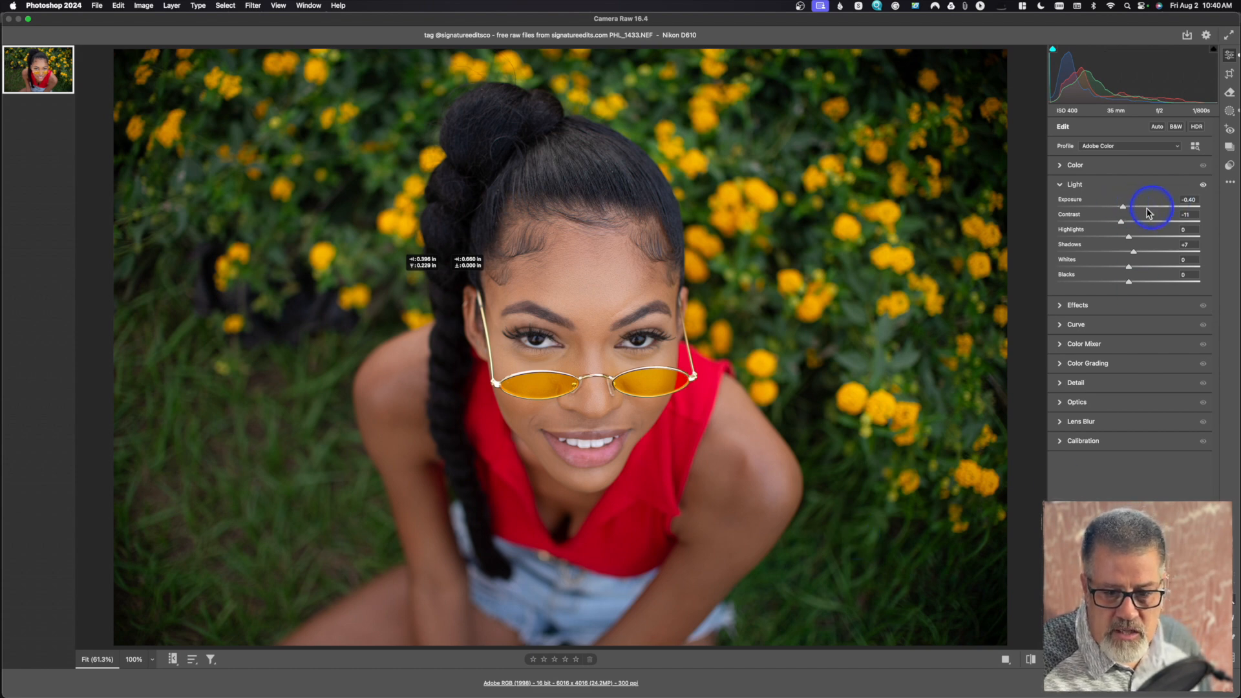
Step: Lower the portrait's Exposure to -0.50
left_click_drag(1124, 208, 1125, 207)
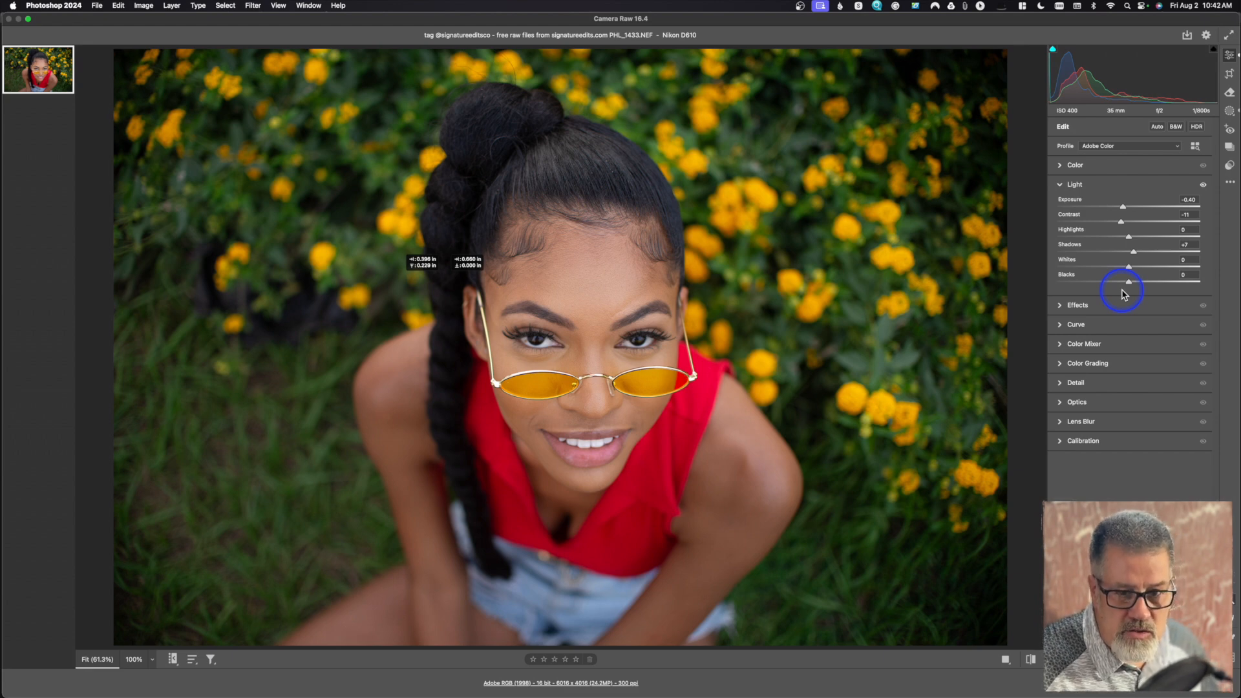
left_click(96, 5)
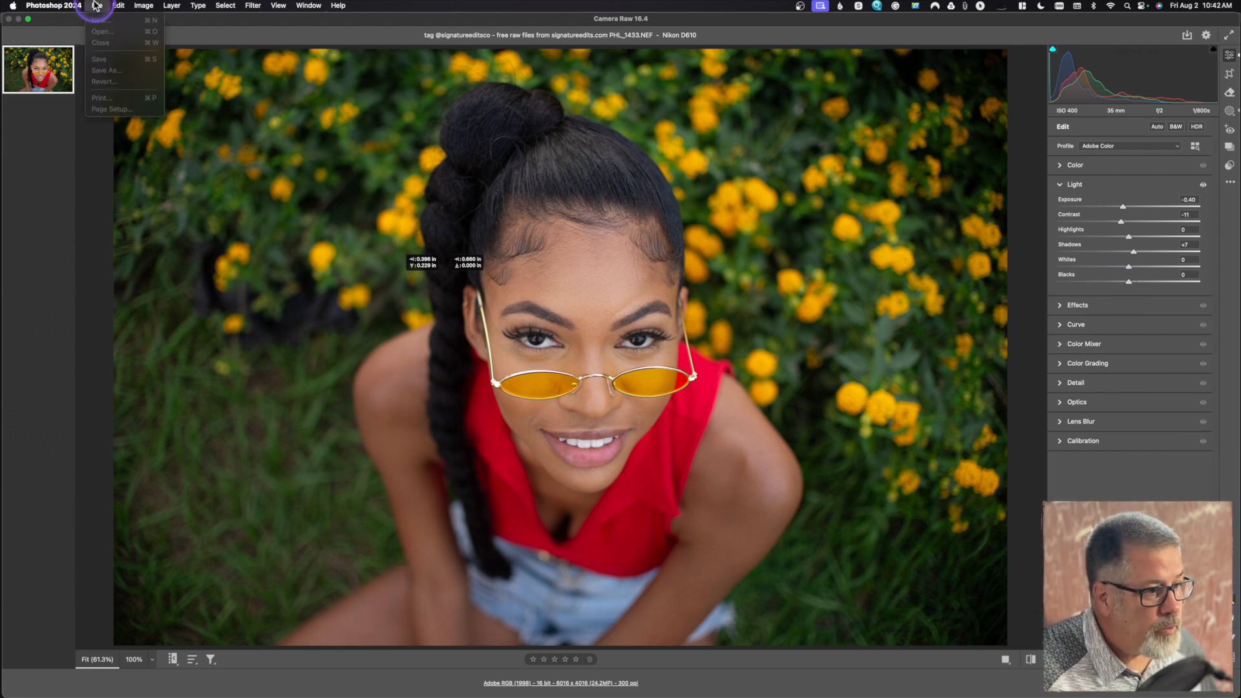
left_click(96, 5)
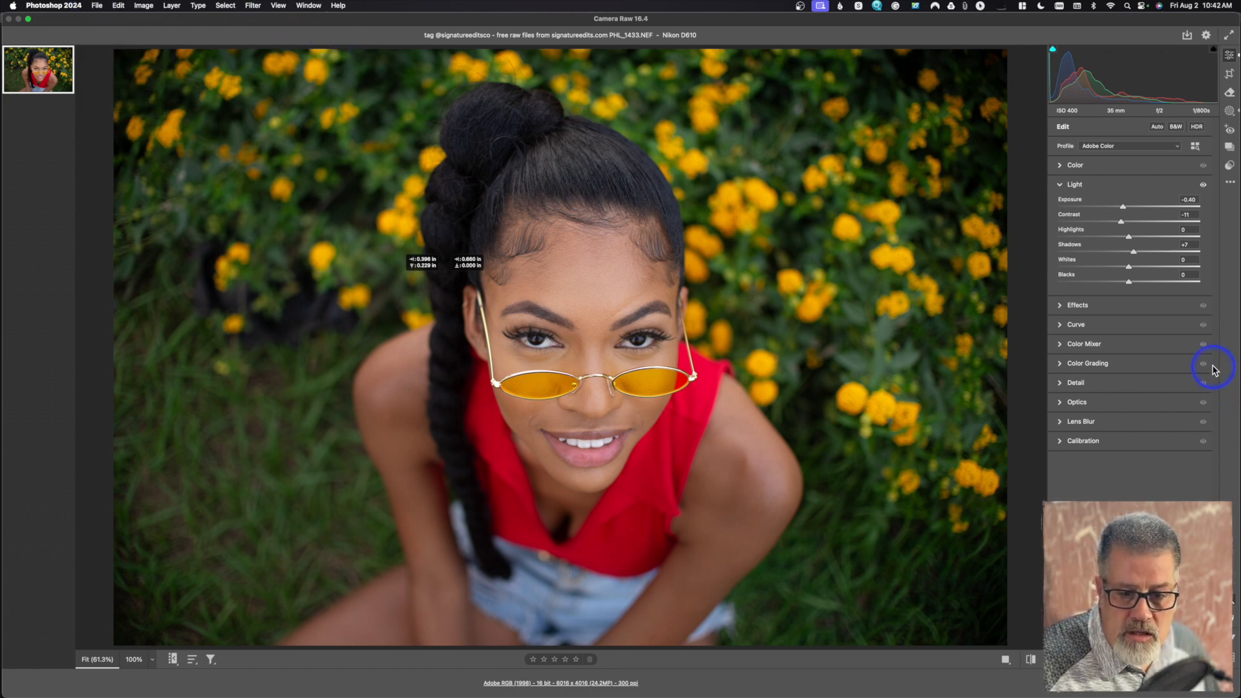
left_click_drag(1123, 210, 1122, 210)
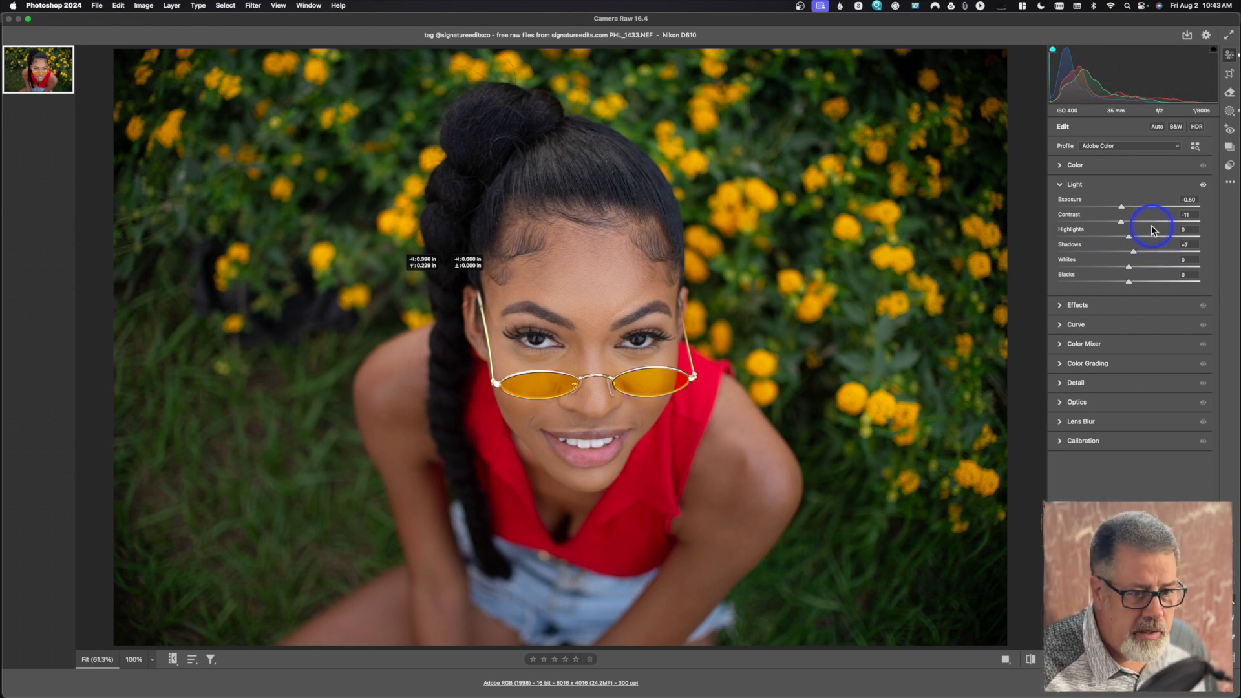
Step: Switch to Brackets to examine the Camera Raw adjustment values stored in the PHL_1433.xmp sidecar file, and return to Photoshop
mouse_move(1, 174)
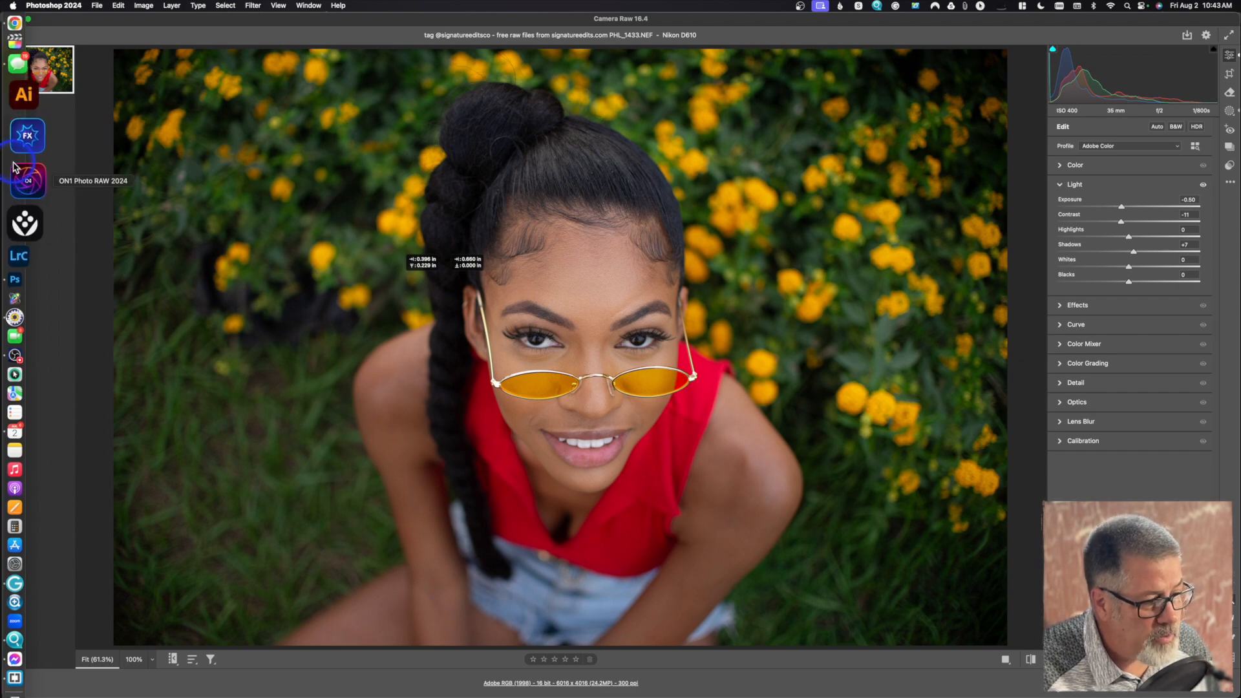
left_click(27, 676)
scroll(569, 421, "up", 4)
scroll(571, 415, "up", 5)
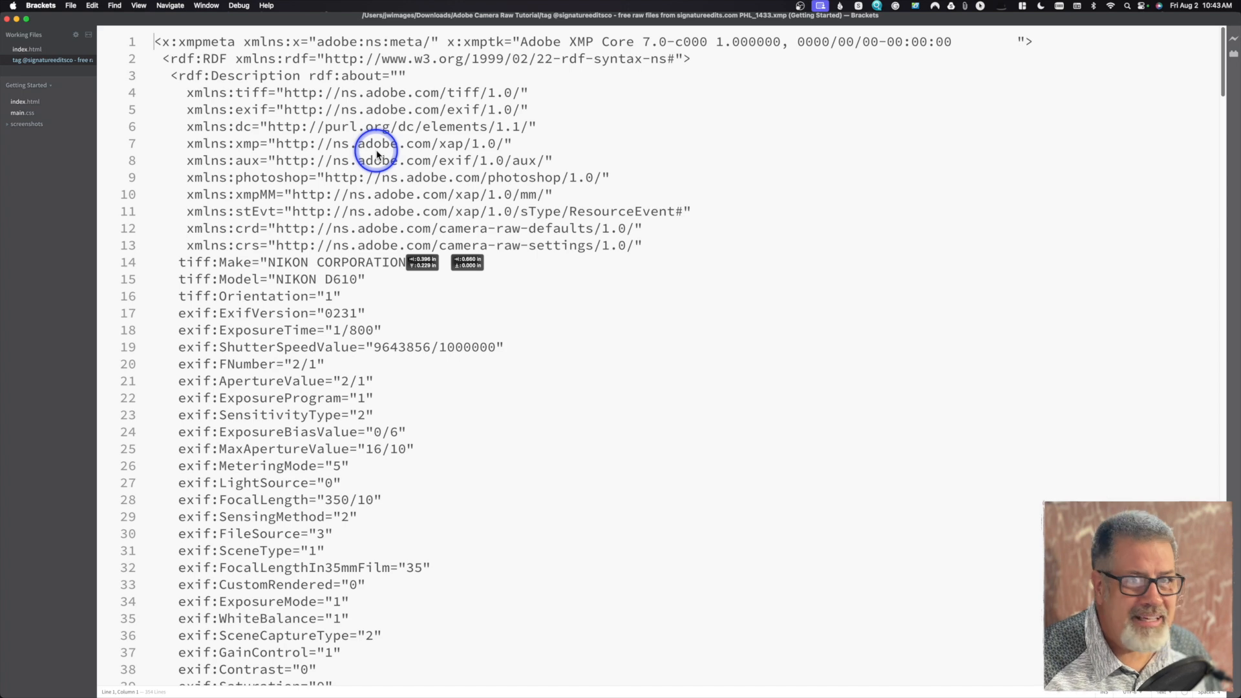
scroll(377, 154, "down", 10)
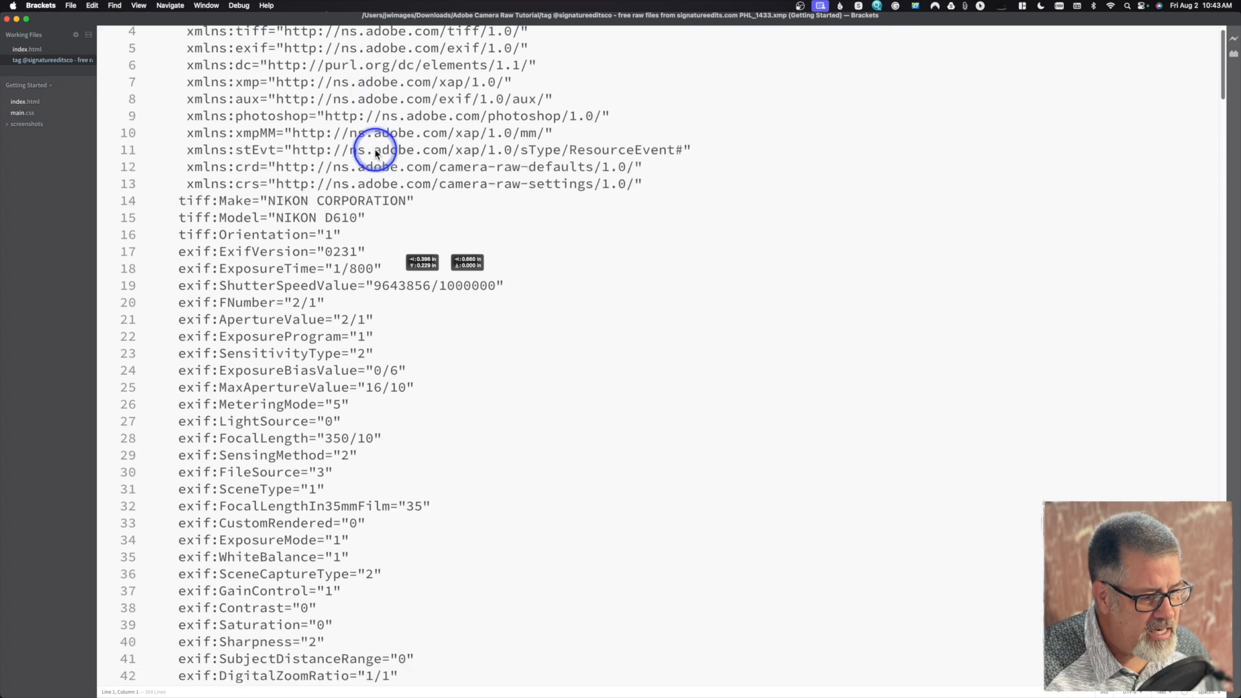
scroll(377, 154, "down", 10)
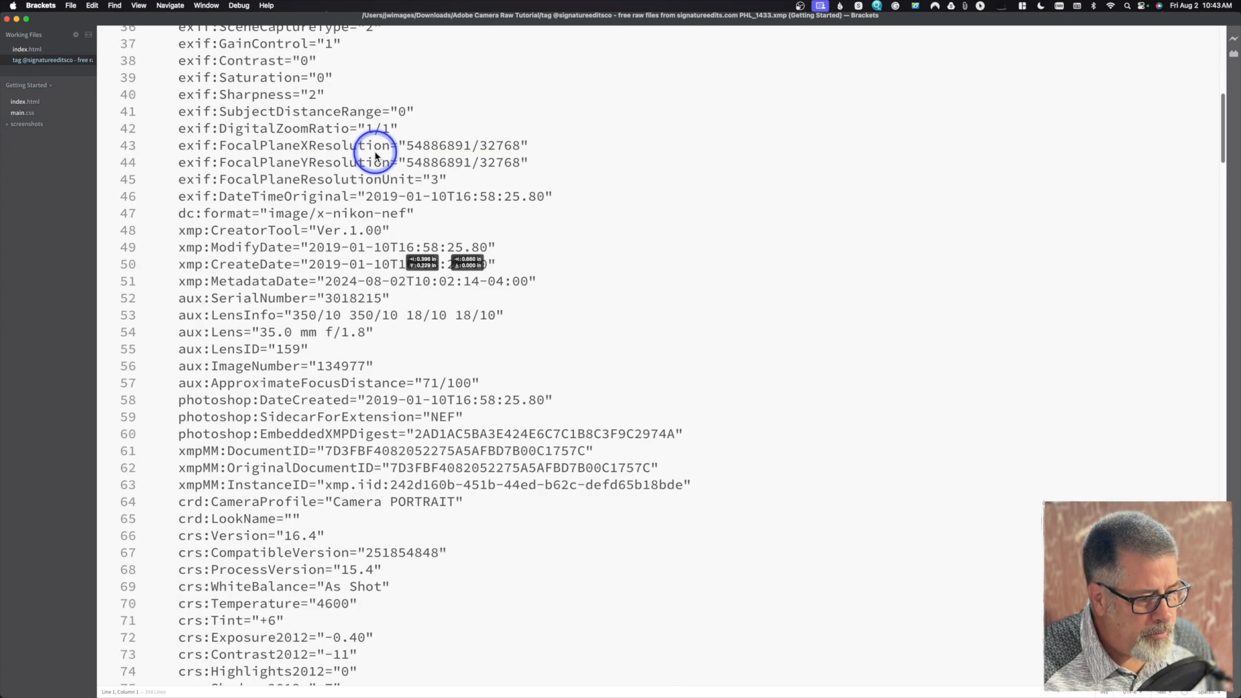
scroll(376, 156, "down", 3)
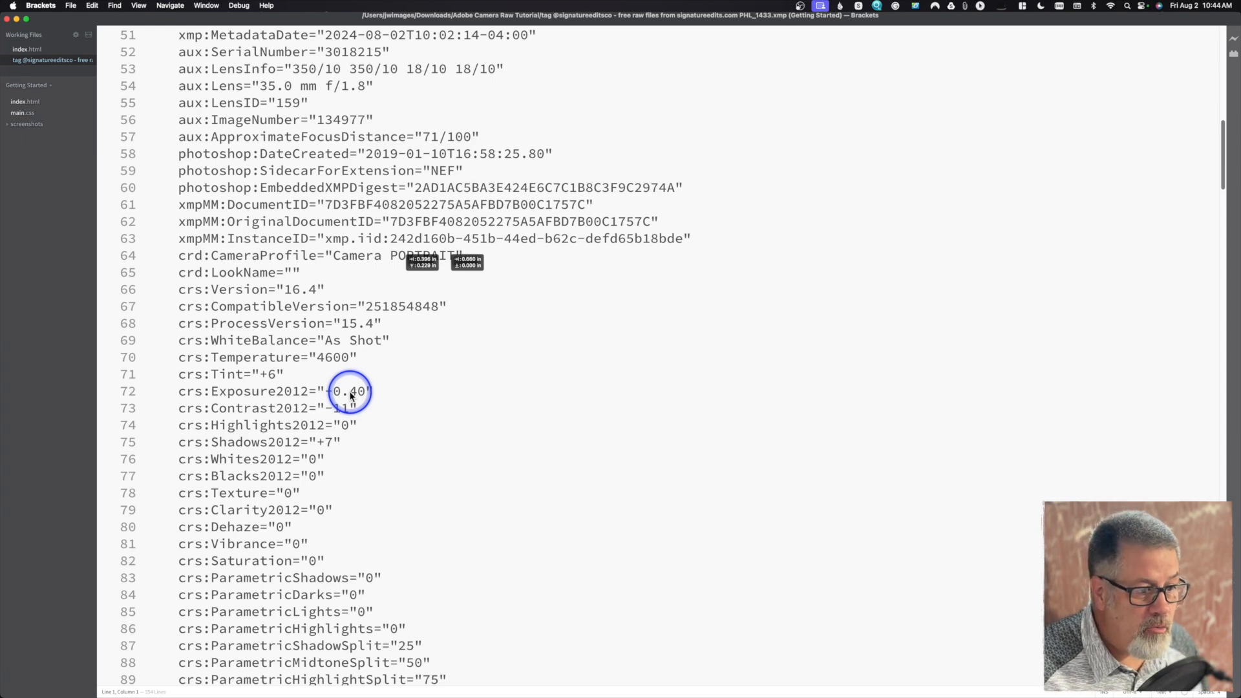
left_click(25, 217)
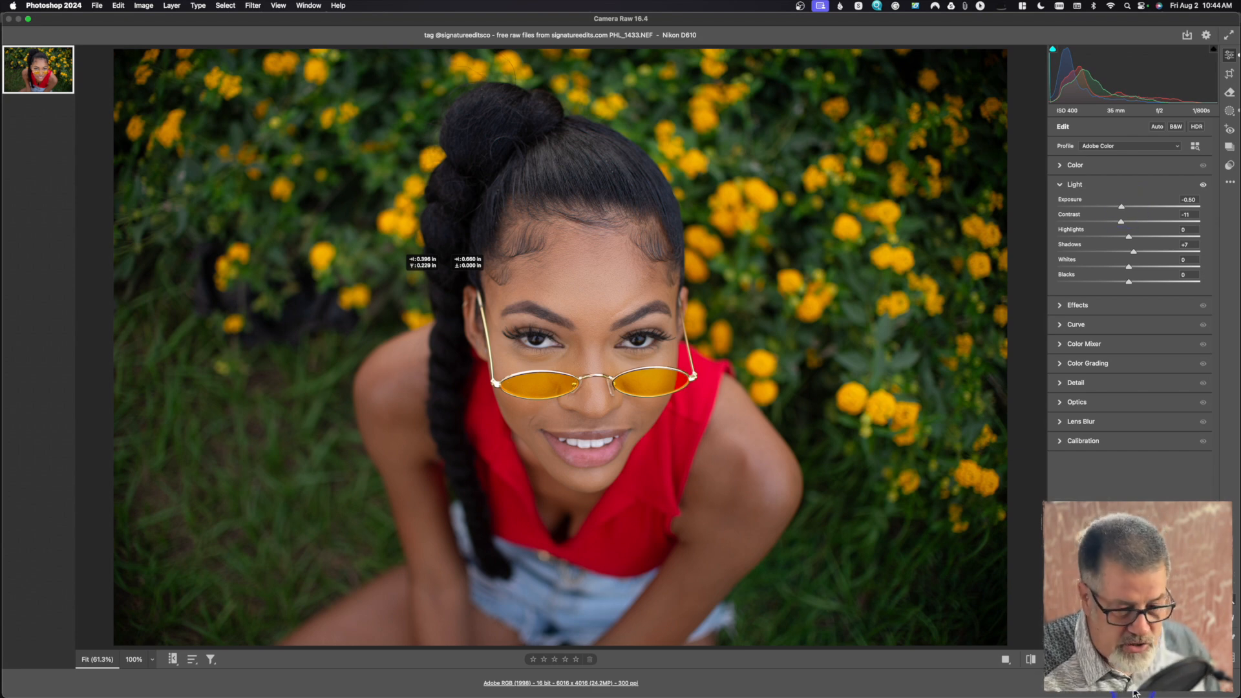
Step: Reset the Light adjustments and give them new values of -0.35 for Exposure and +12 for Shadows
key("alt")
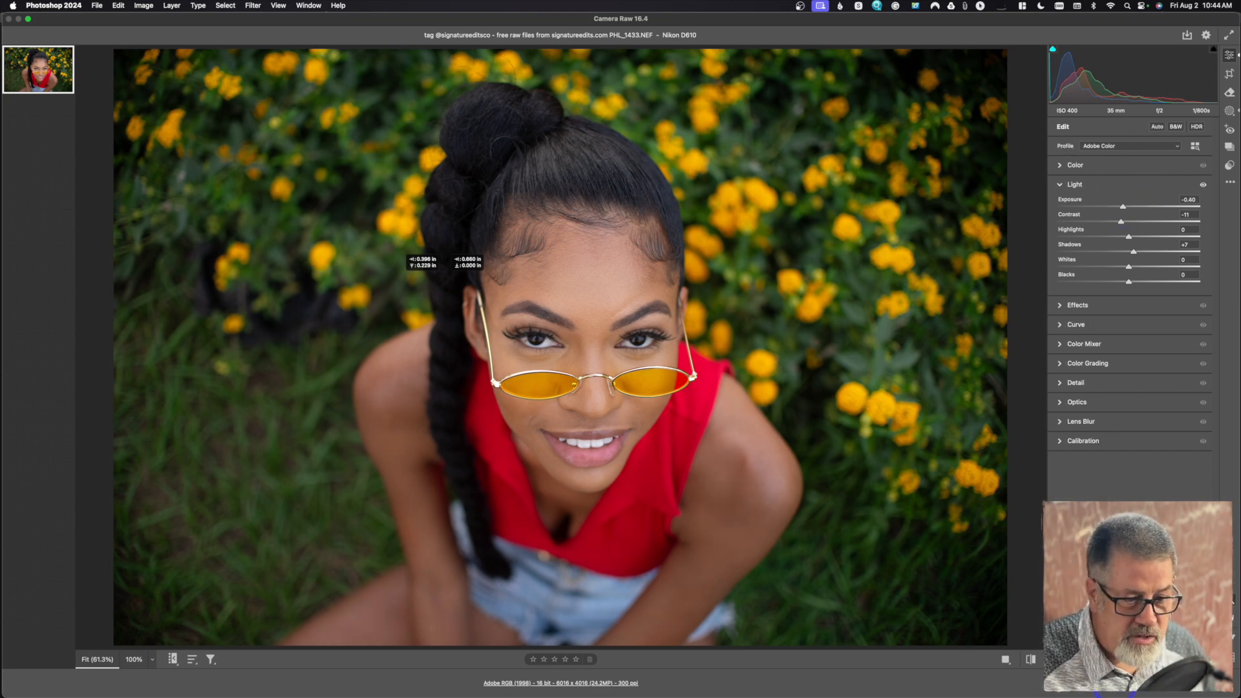
left_click(1076, 188, "alt")
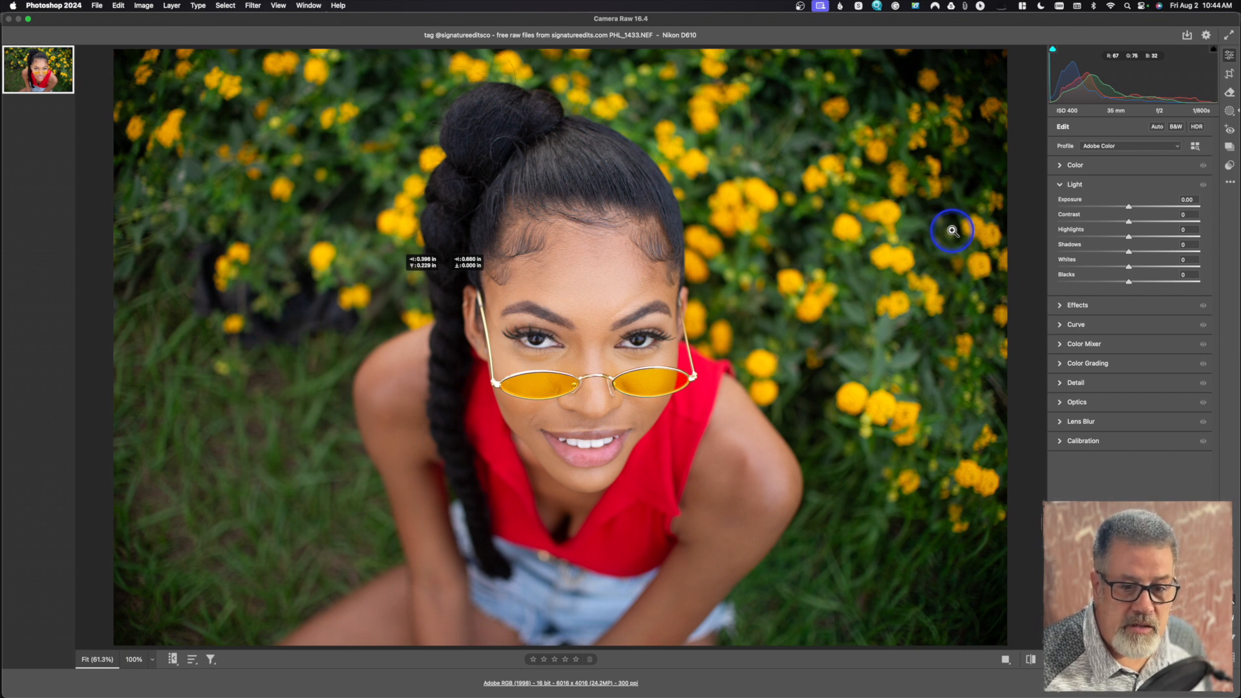
left_click_drag(1128, 208, 1121, 212)
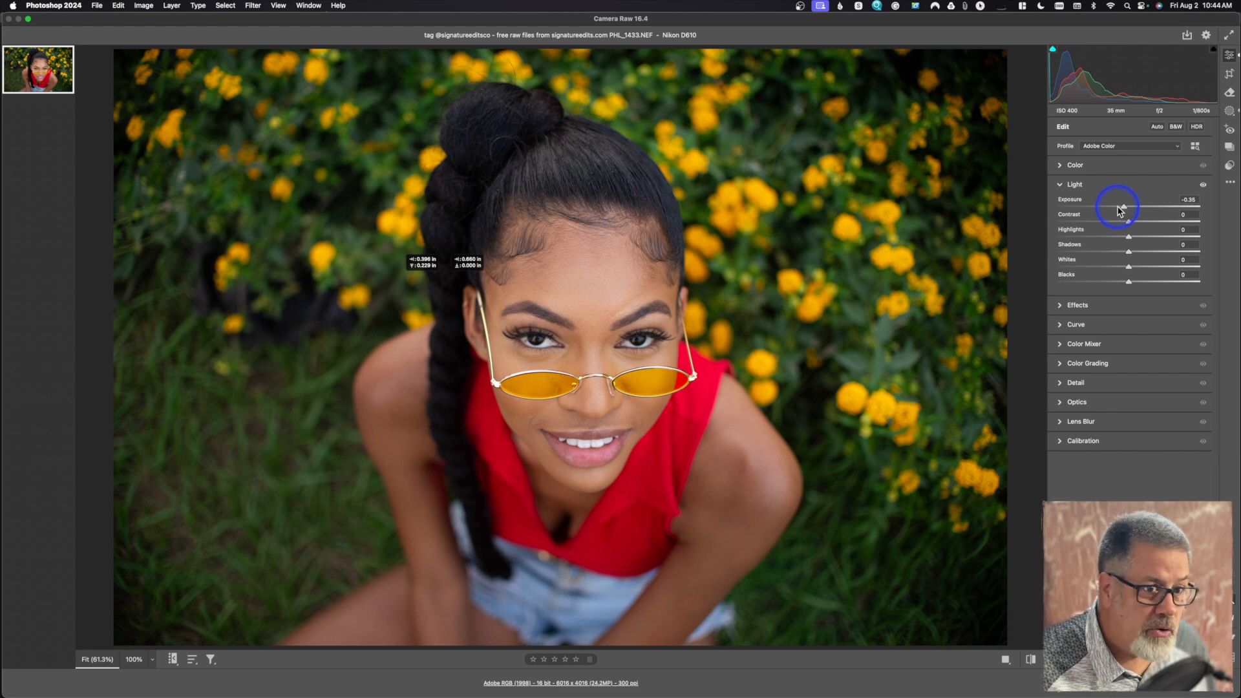
left_click(1138, 253)
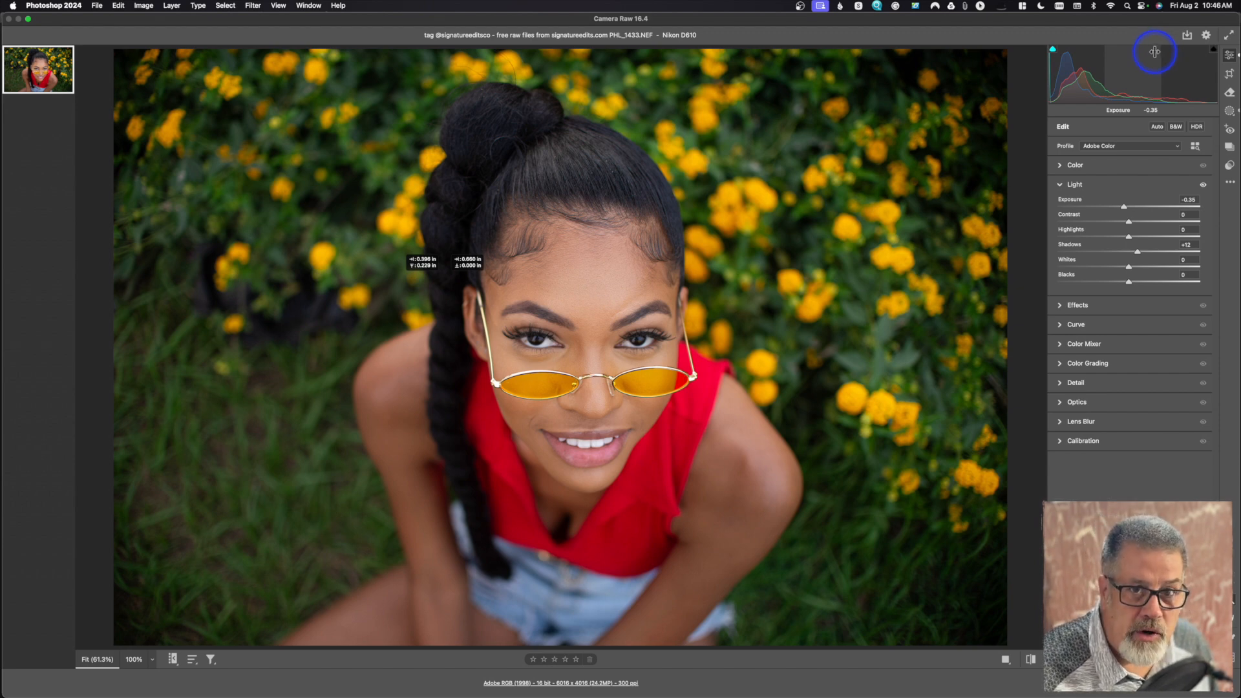
Step: Check highlight clipping with its warning overlay while raising Highlights to +100 and Exposure to +3.00, and hide the overlay
left_click(1211, 50)
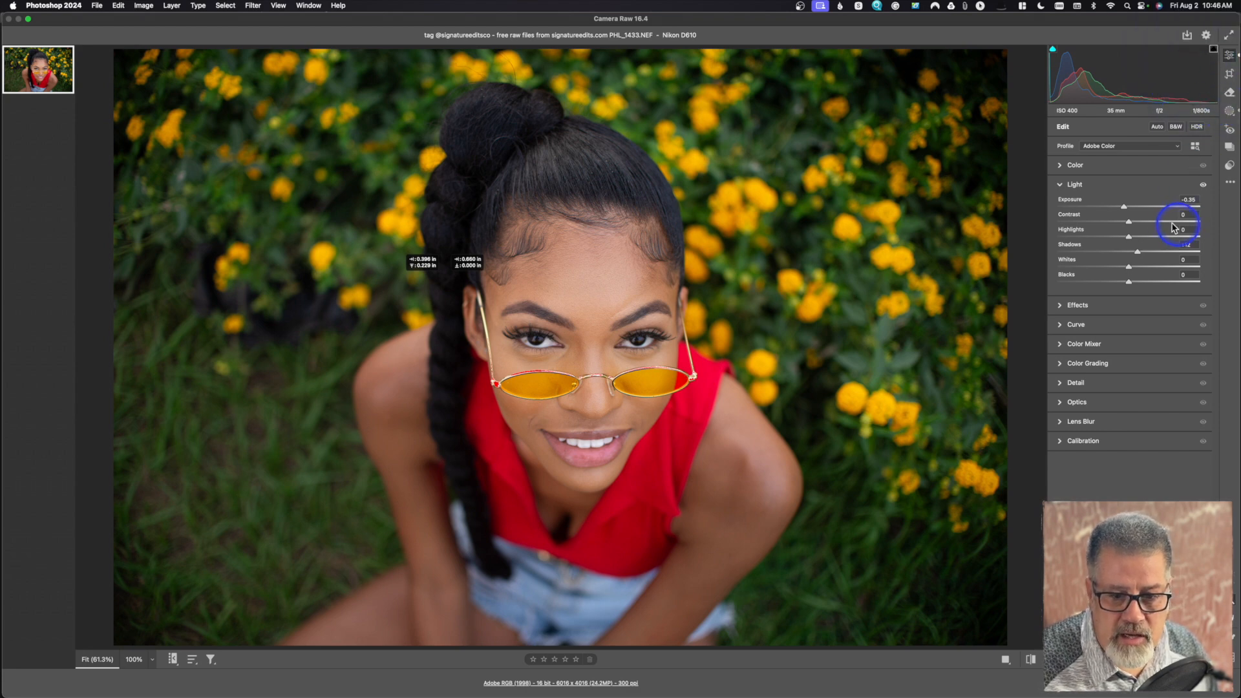
left_click_drag(1130, 240, 1228, 245)
left_click_drag(1125, 205, 1149, 215)
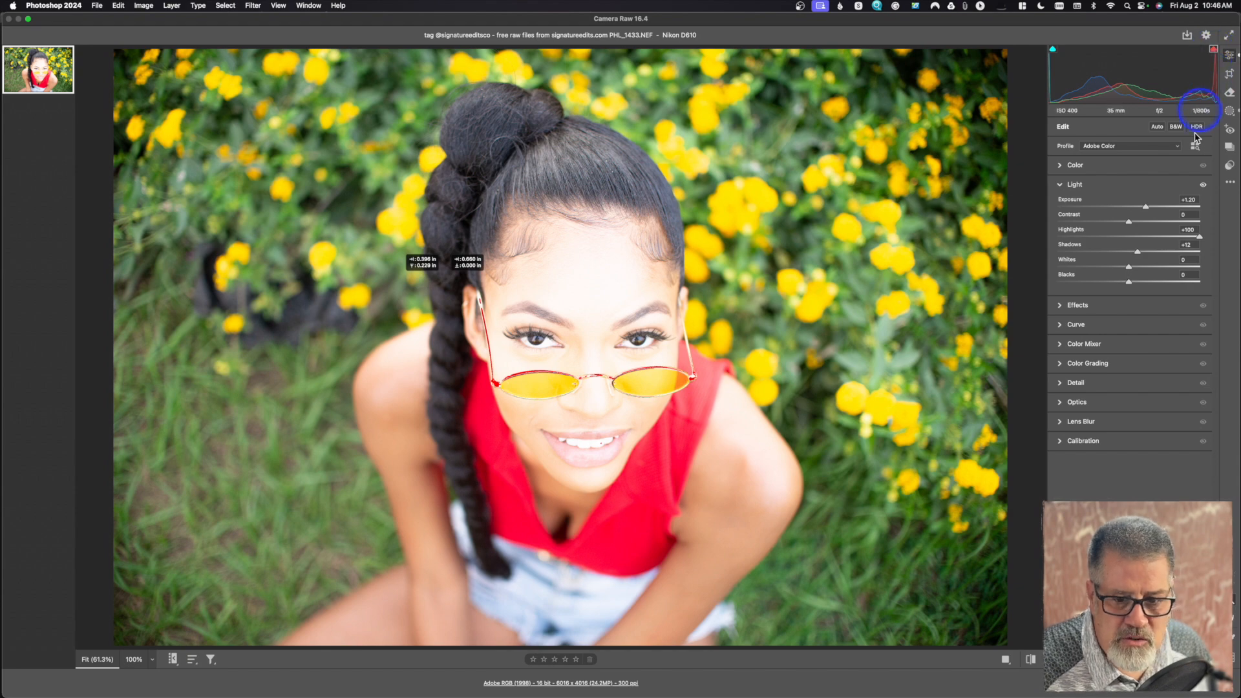
left_click_drag(1146, 207, 1174, 206)
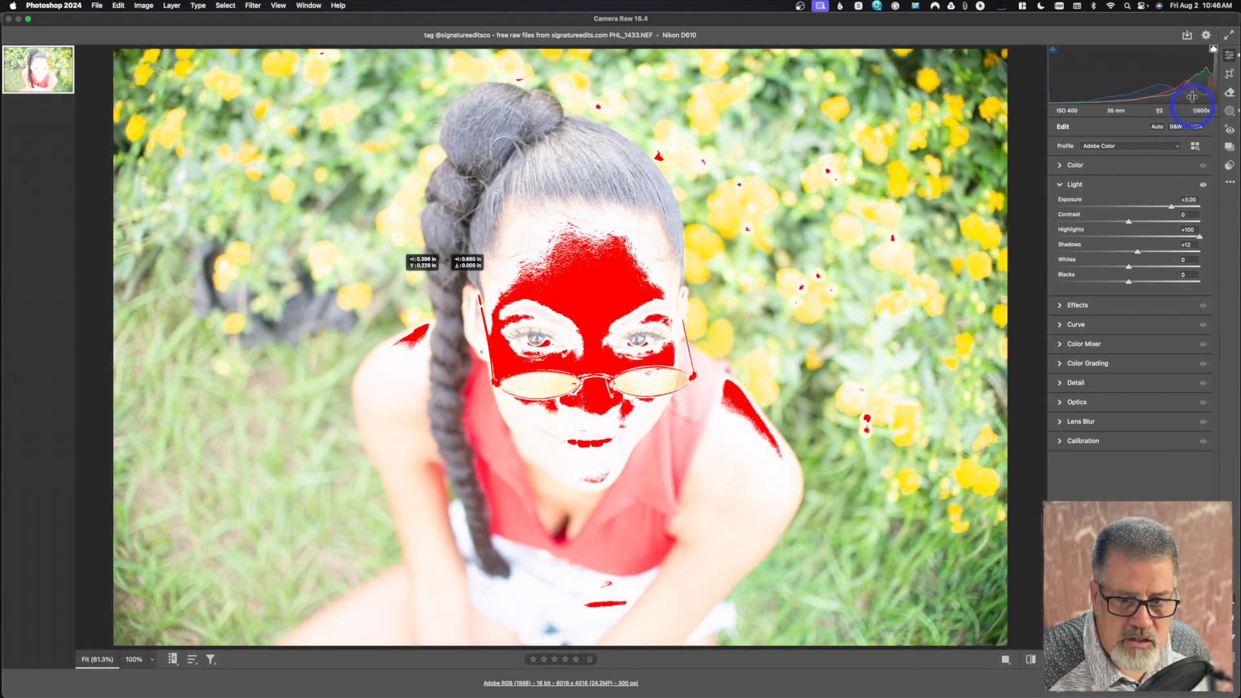
left_click(1214, 52)
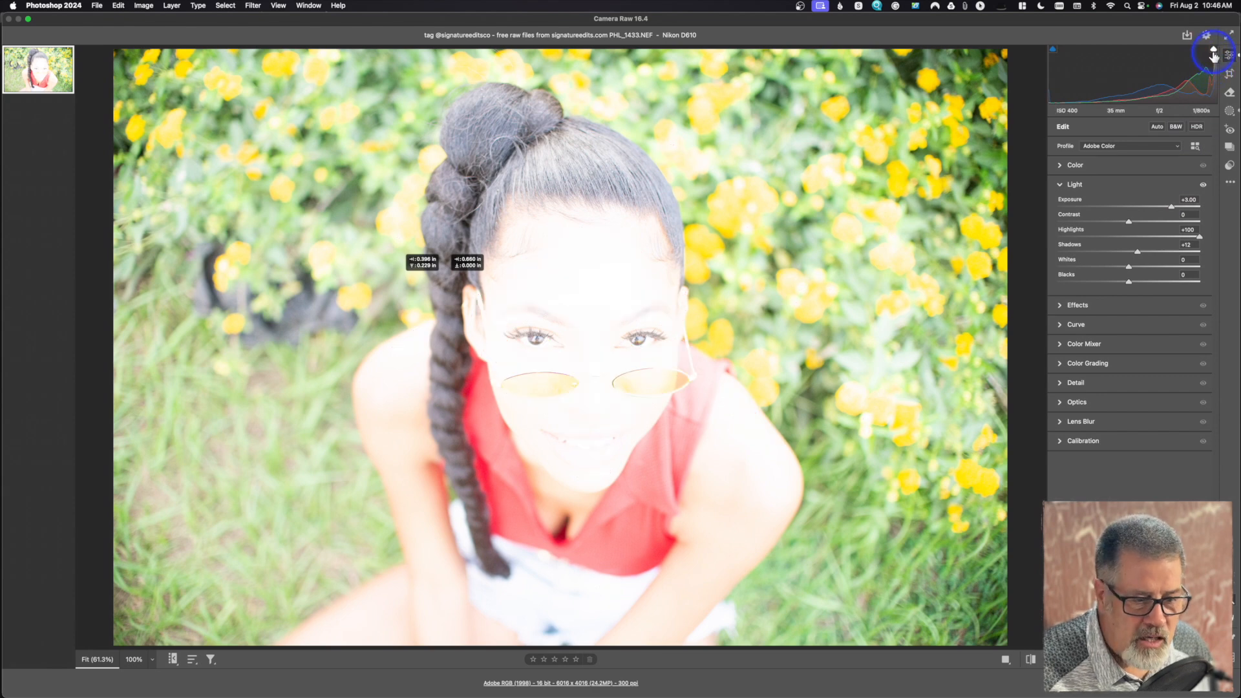
Step: Check shadow clipping with its warning overlay by lowering Exposure to -4.00, and bring Exposure back to +0.05
left_click(1054, 53)
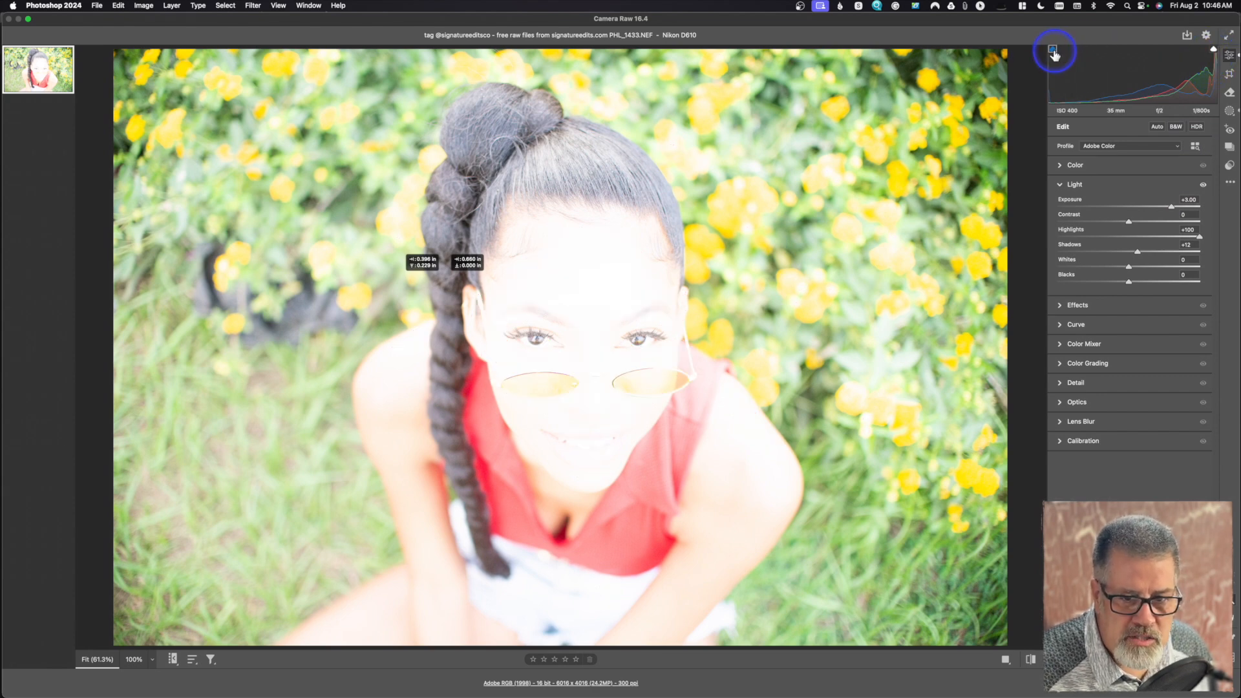
left_click_drag(1171, 212, 1073, 218)
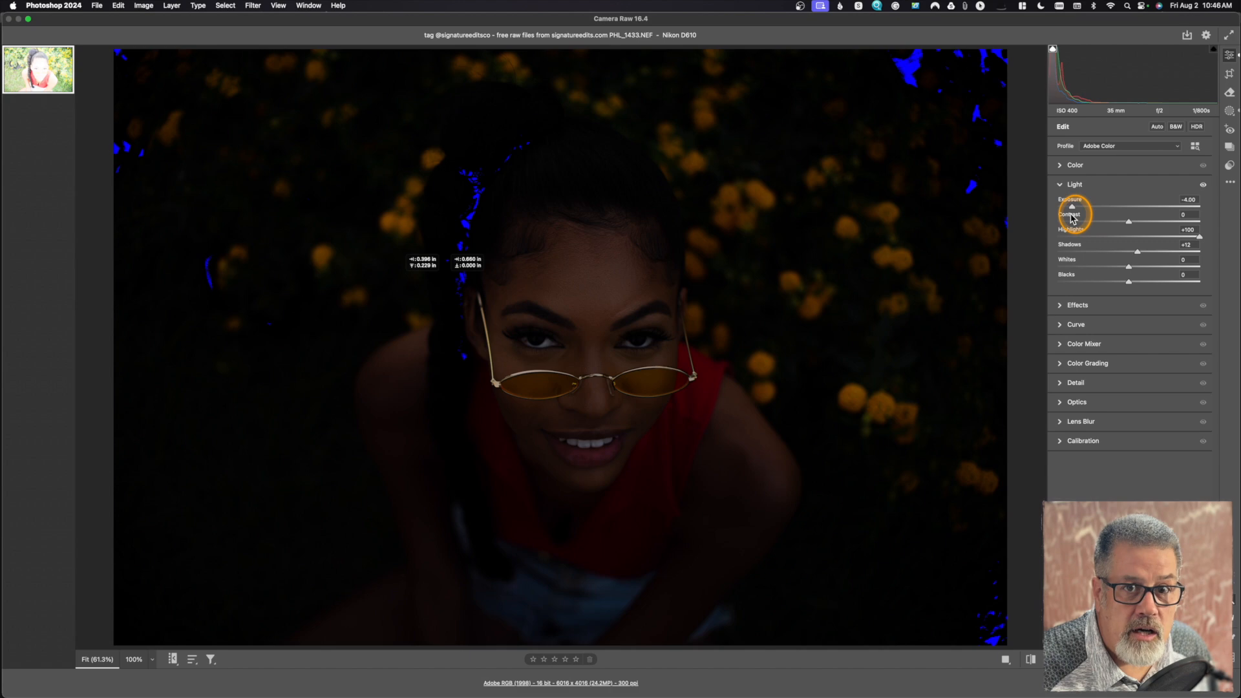
left_click_drag(1072, 219, 1130, 217)
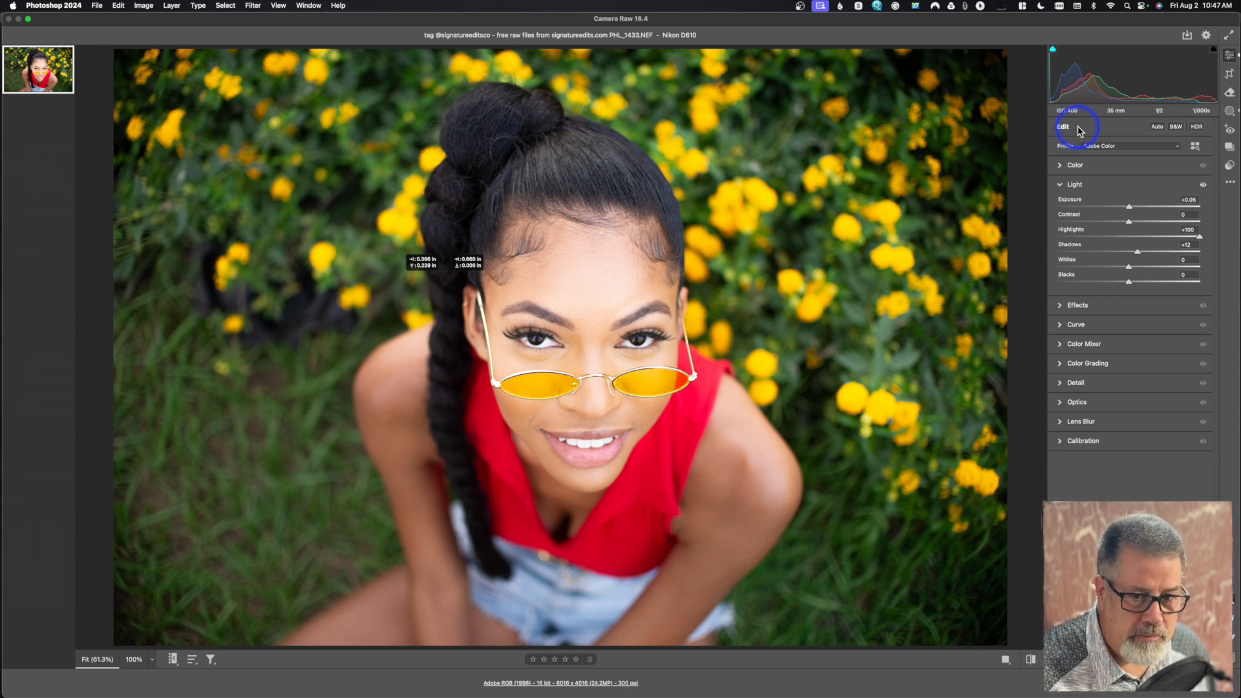
Step: Apply the automatic tonal adjustments to the portrait and convert it to black and white
left_click(1158, 128)
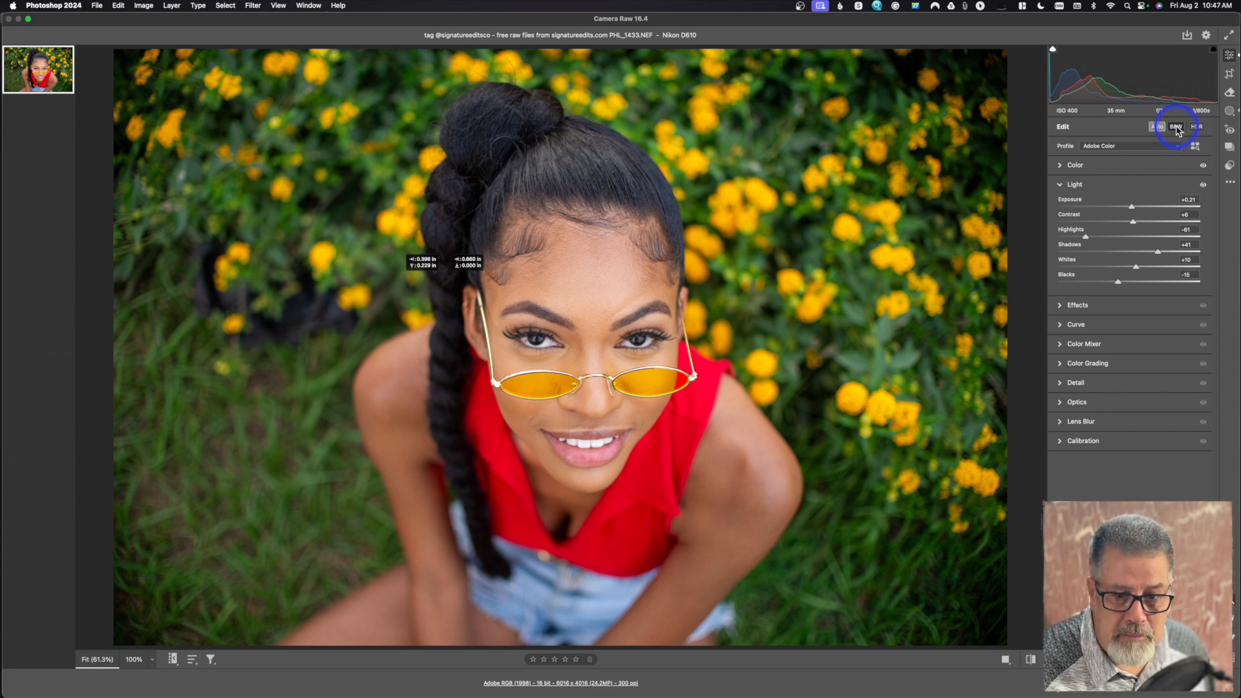
left_click(1177, 127)
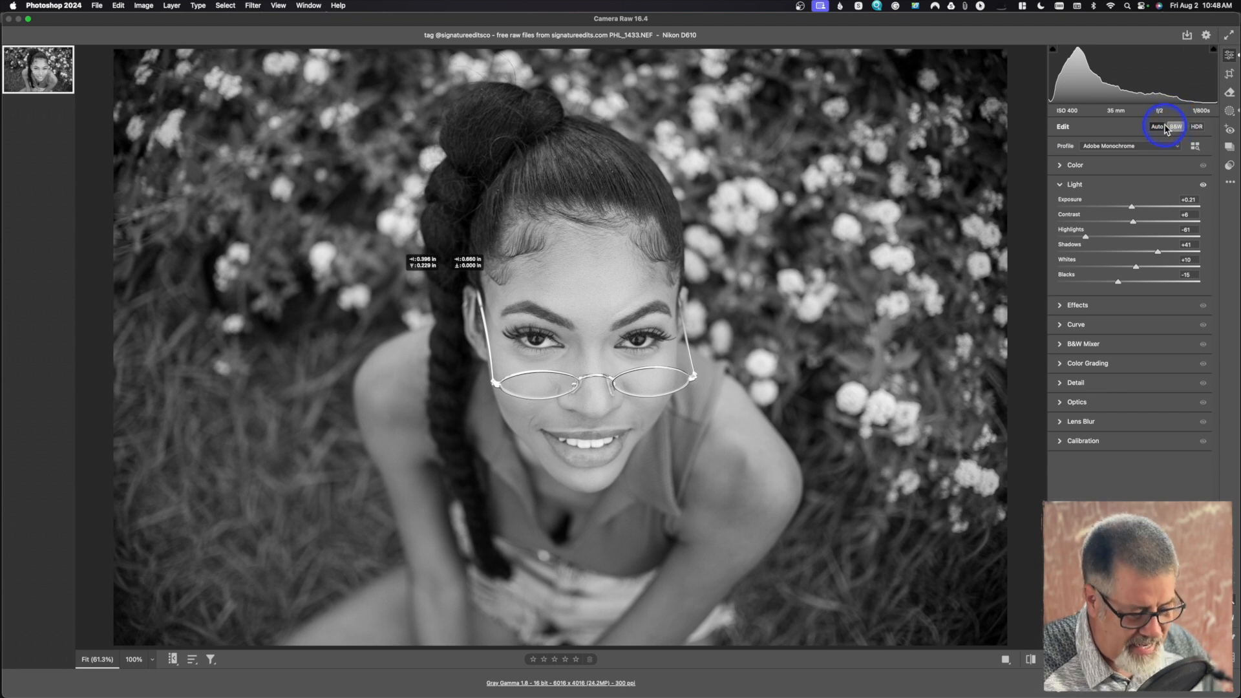
Step: Reset all edit adjustments on the portrait and turn off the black-and-white conversion
key("alt")
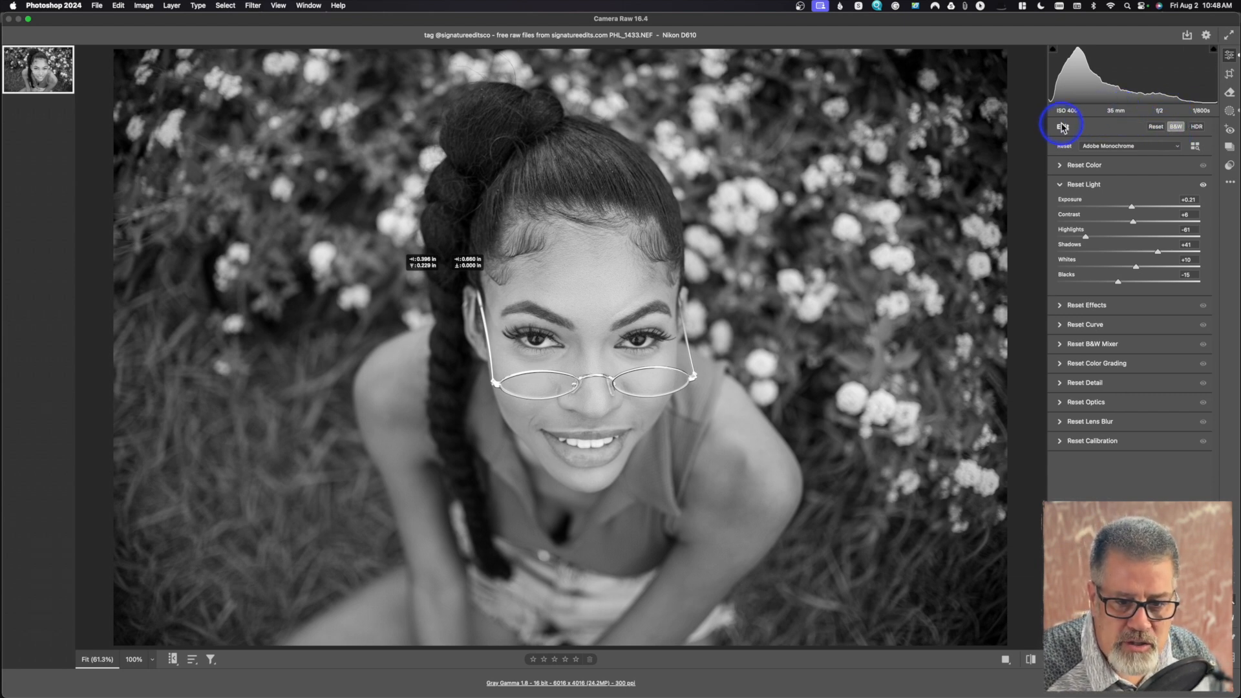
key("alt")
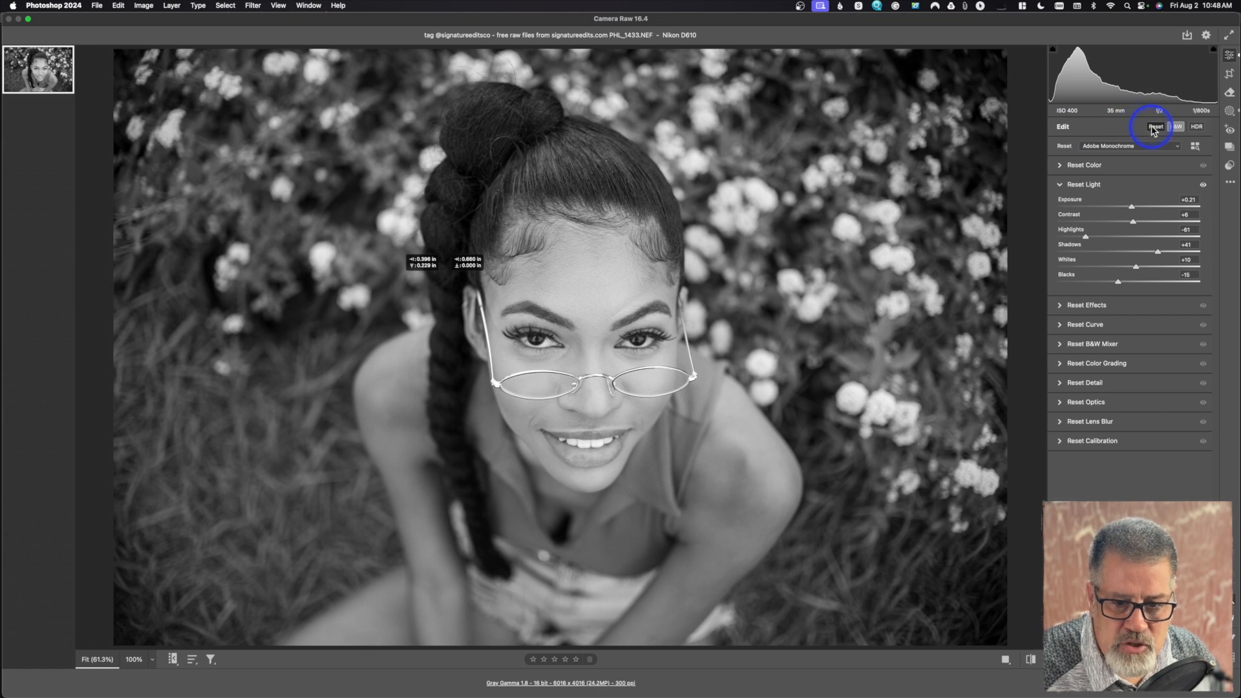
key("alt")
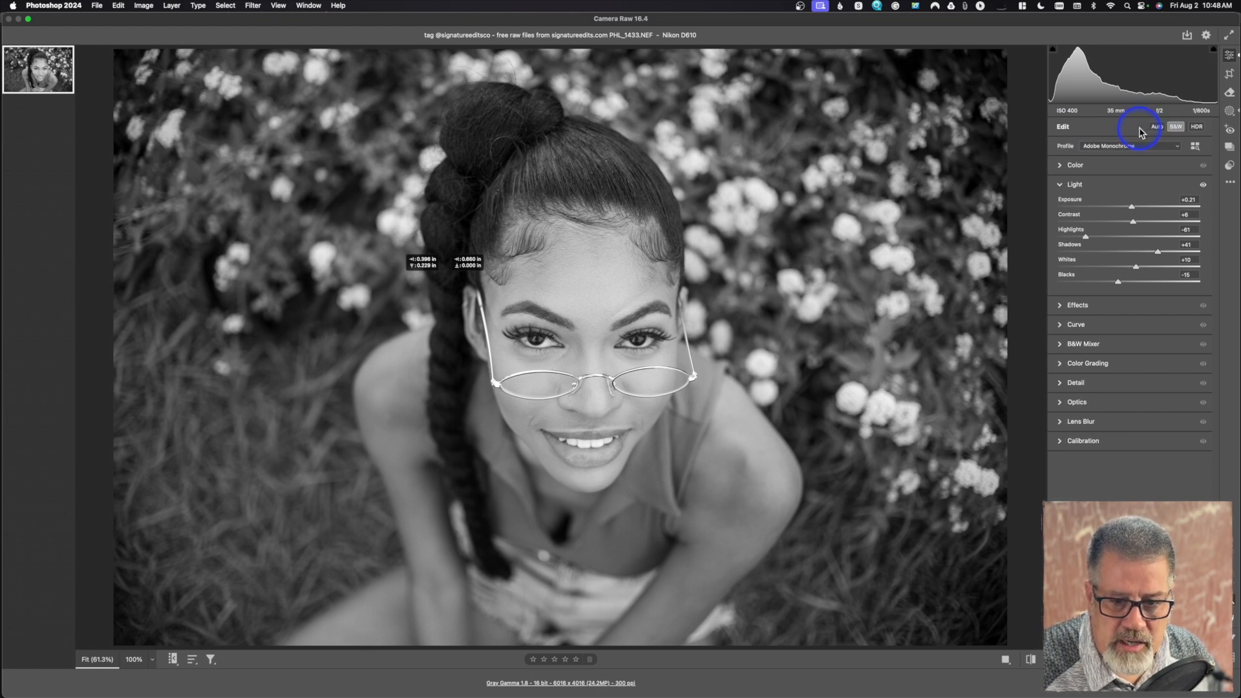
left_click(1156, 127, "alt")
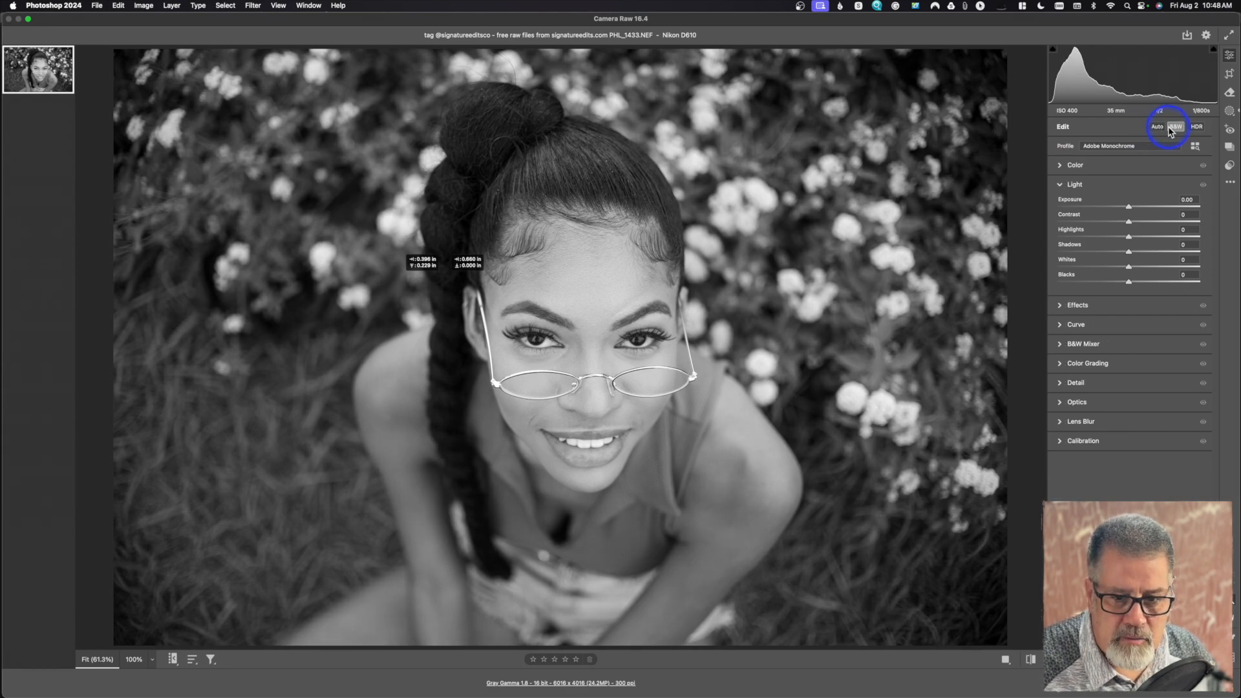
left_click(1175, 128)
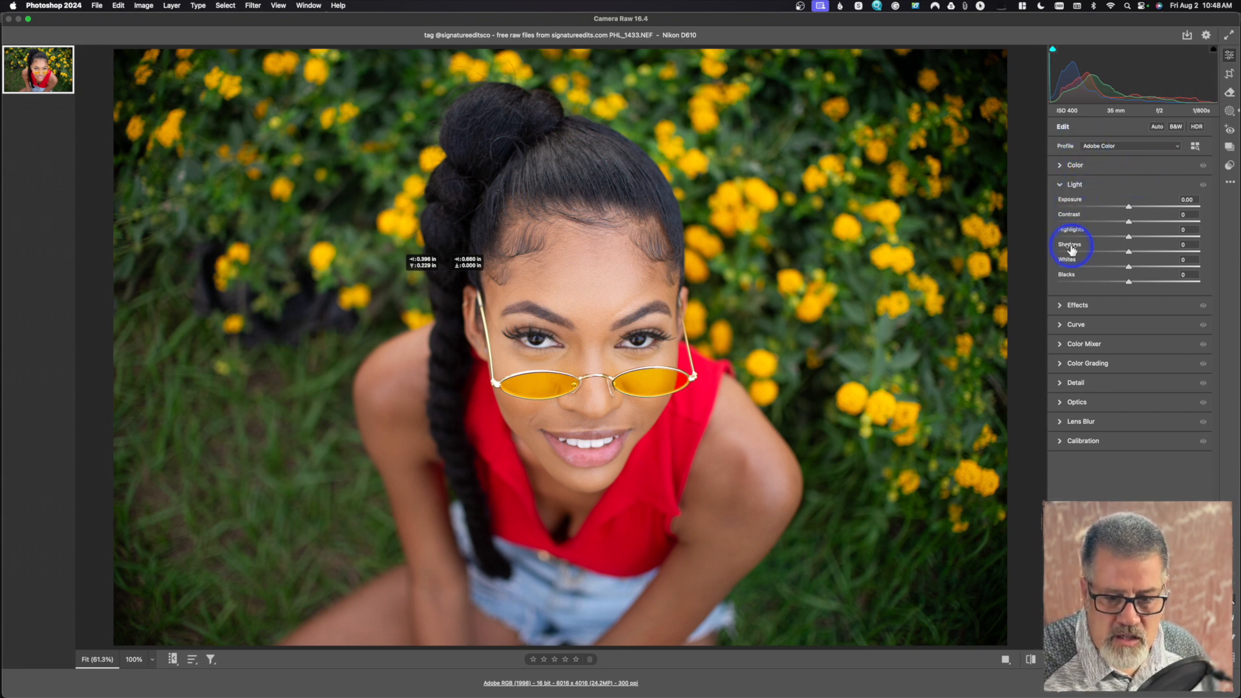
Step: Lower Exposure to about -1.25 and reset only the Exposure adjustment to its default
left_click(1112, 207)
key("alt")
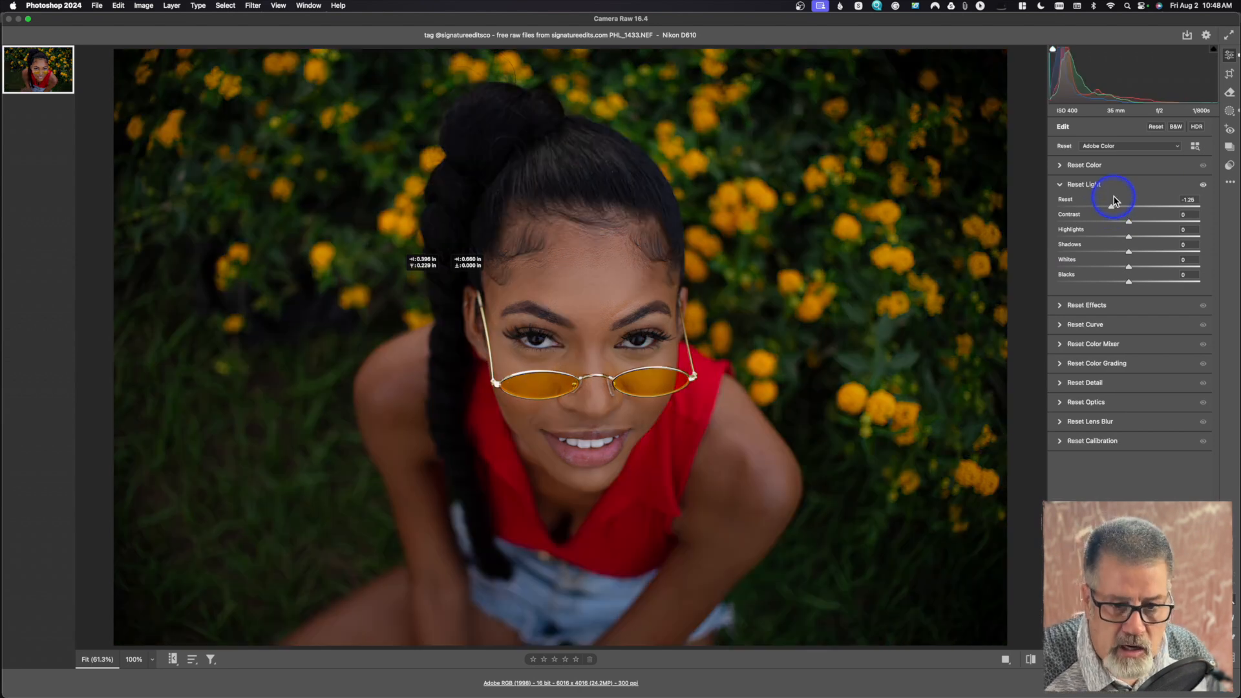
left_click(1071, 201, "alt")
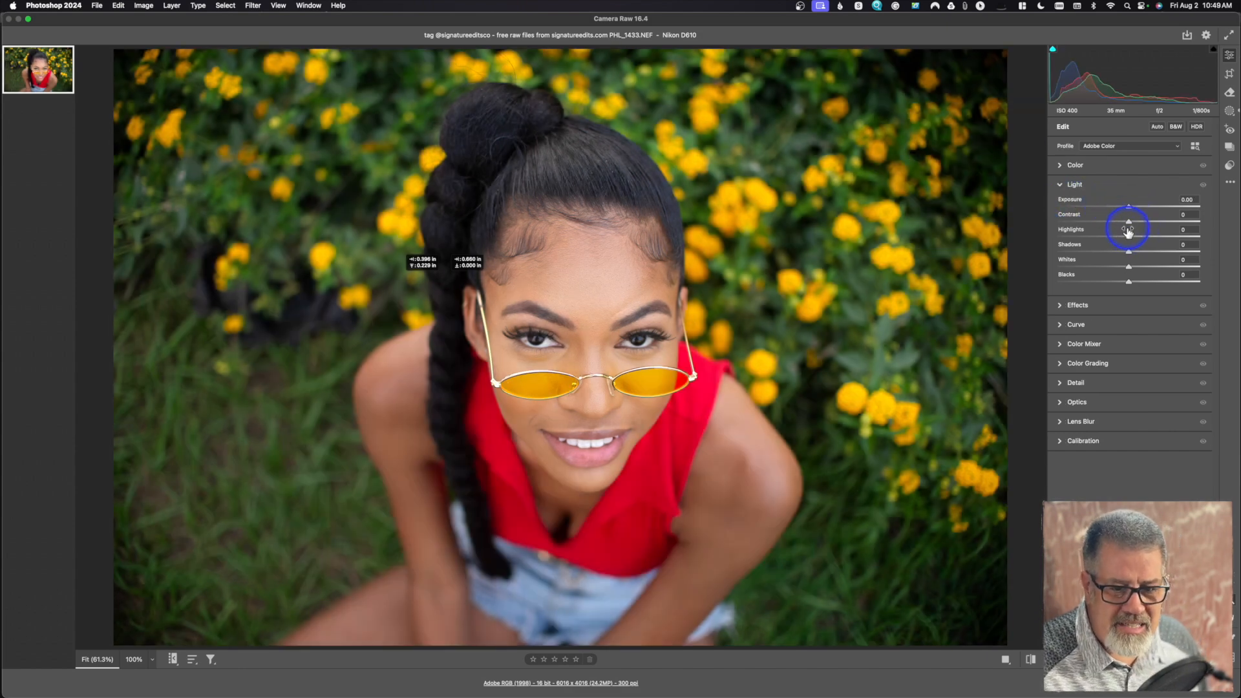
Step: Lower Exposure to -0.65 and Contrast and Highlights to -16 each, and reset the whole Light section at once
left_click_drag(1129, 206, 1119, 224)
left_click(1118, 236)
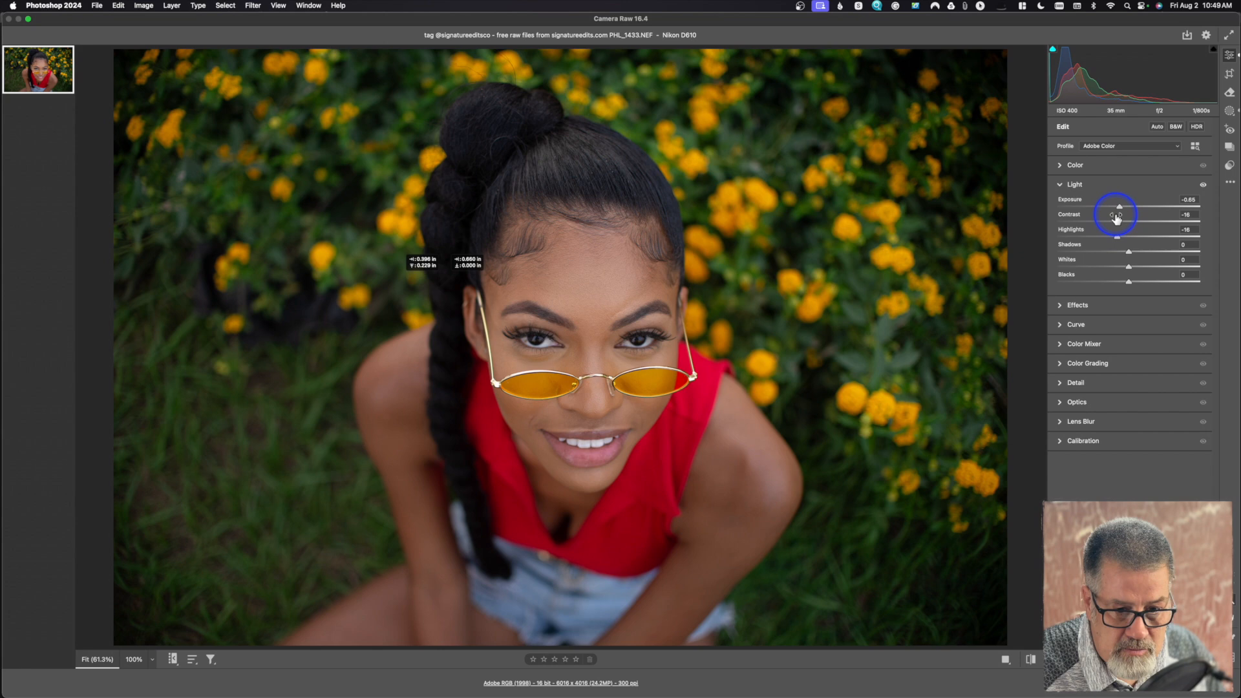
key("alt")
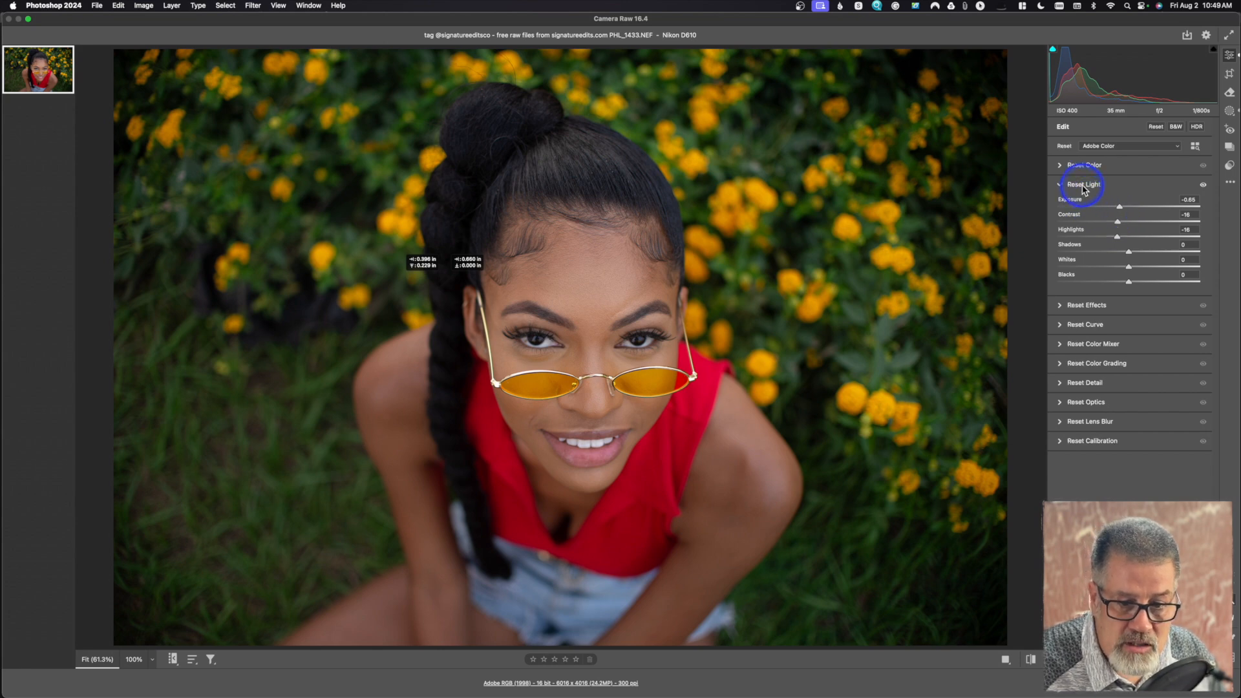
left_click(1083, 186, "alt")
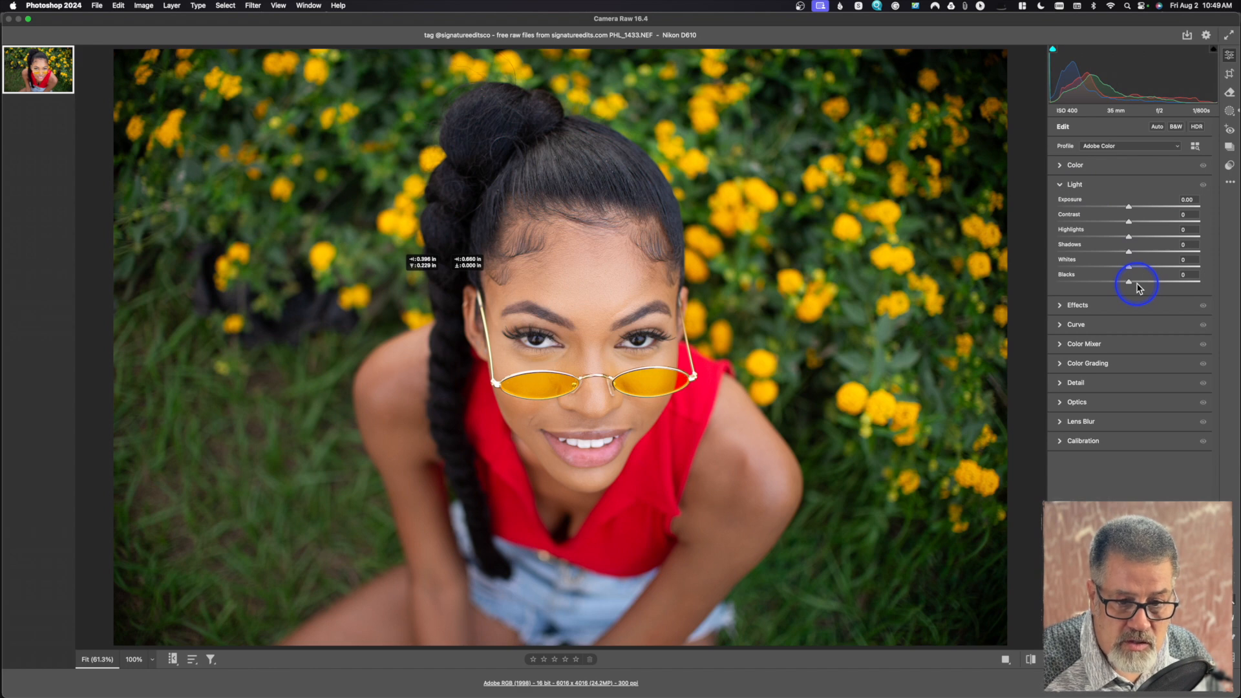
Step: Expand the Color settings and compare the Adobe Landscape, Adobe Standard and Adobe Vivid profiles on the portrait, ending on Adobe Color
left_click(1063, 165)
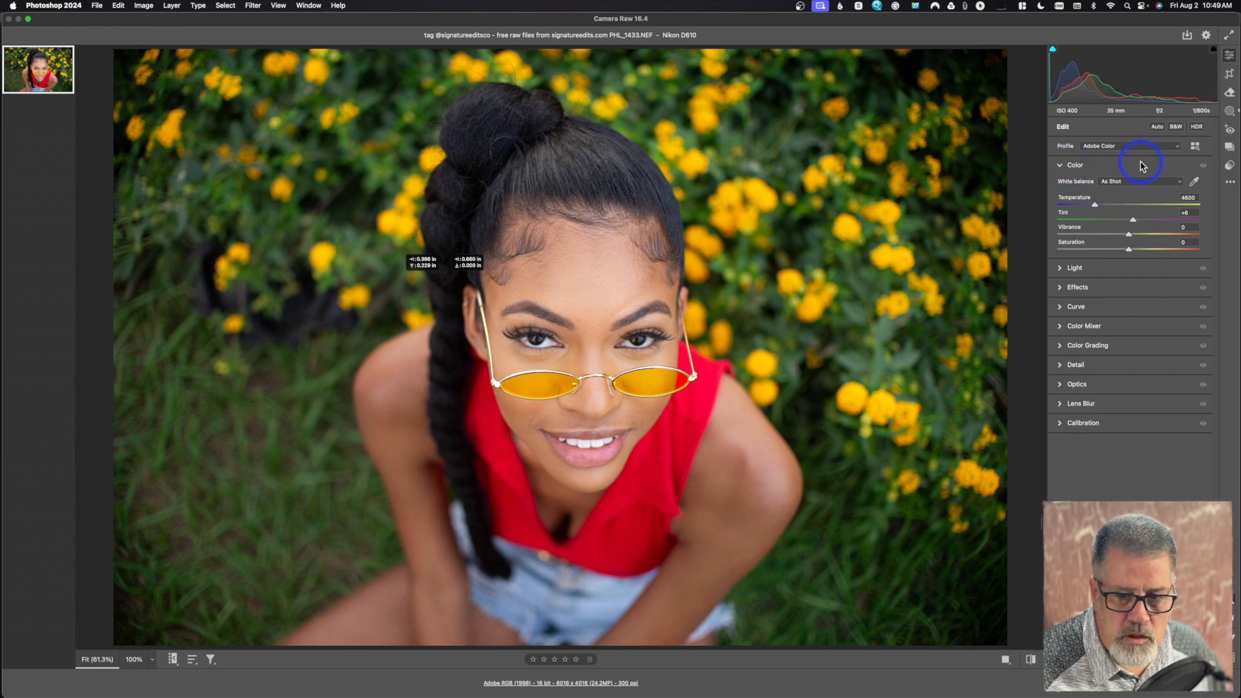
left_click(1090, 150)
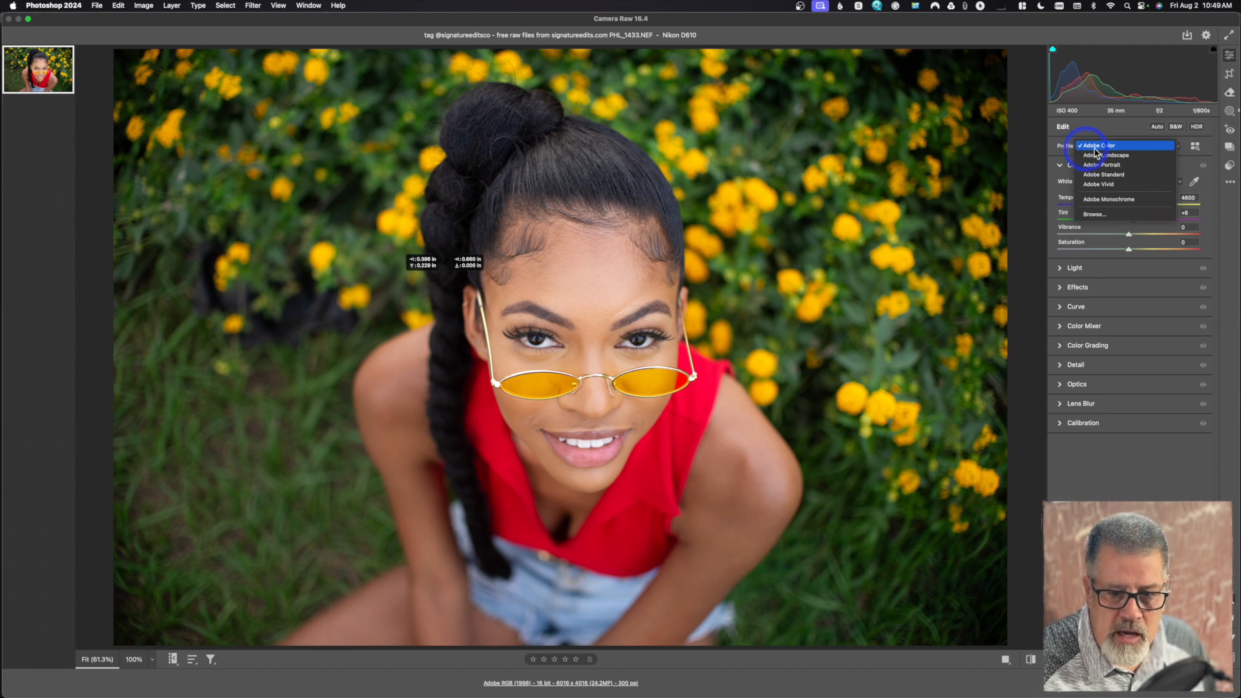
left_click(1123, 156)
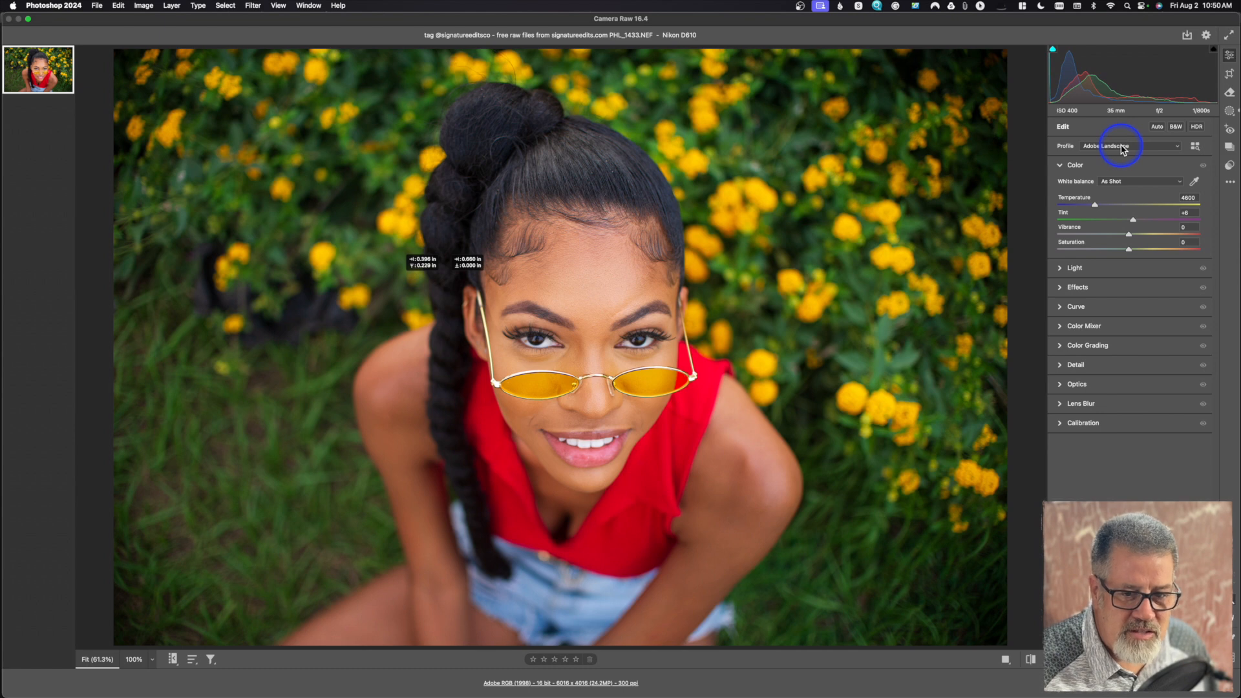
left_click(1122, 147)
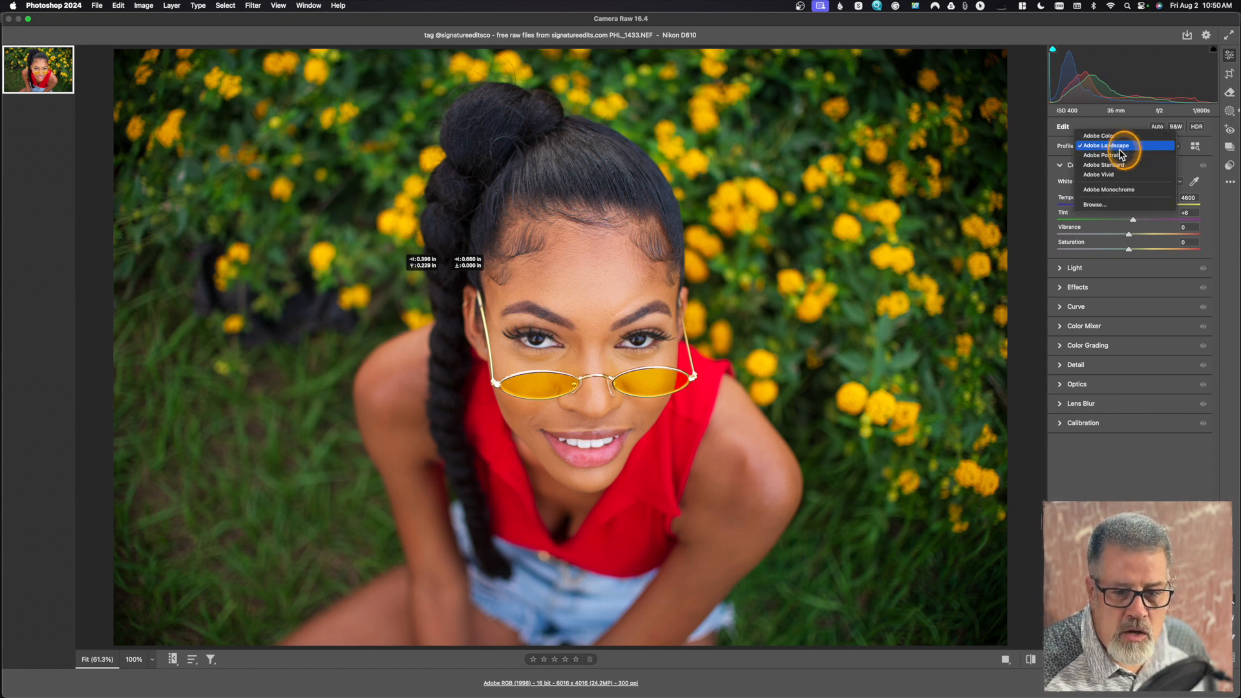
left_click(1121, 165)
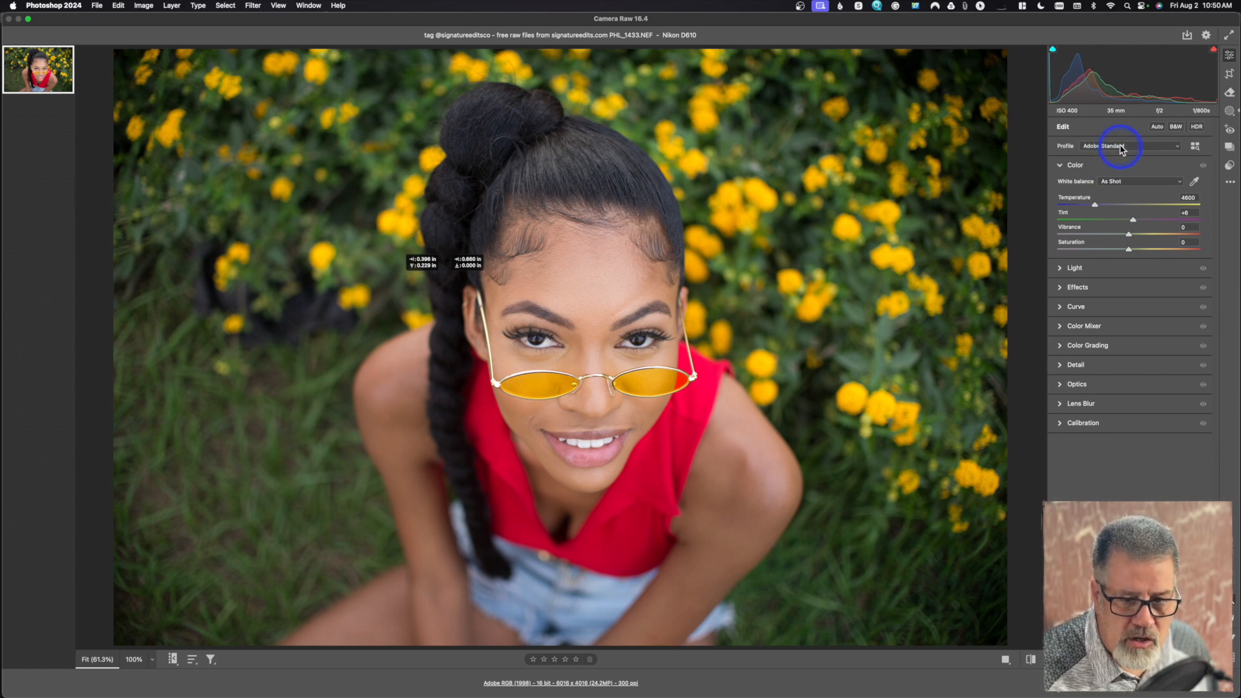
left_click(1122, 148)
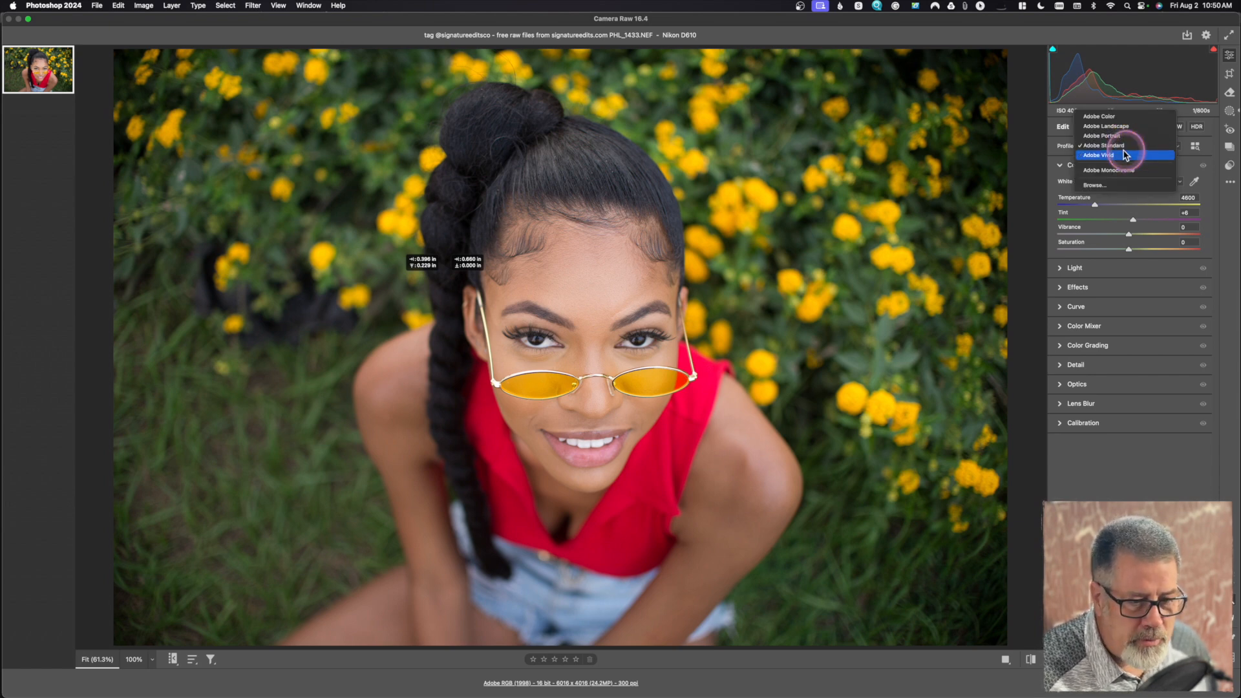
left_click(1124, 155)
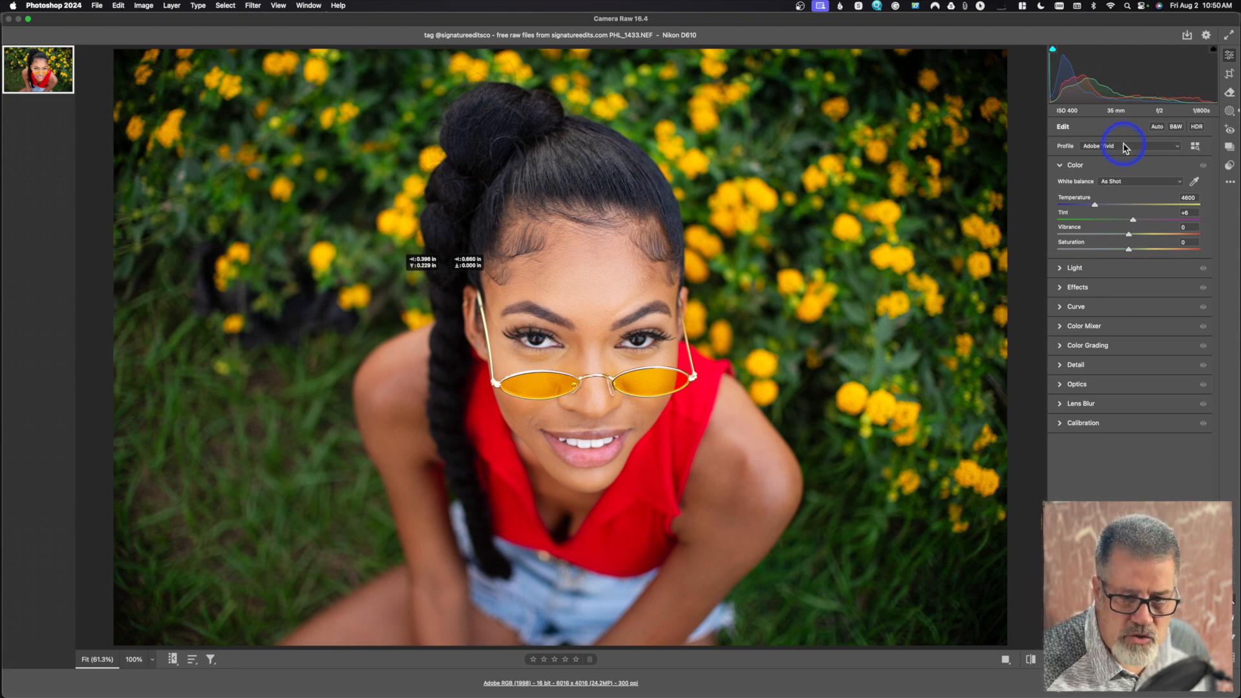
left_click(1125, 147)
left_click(1124, 107)
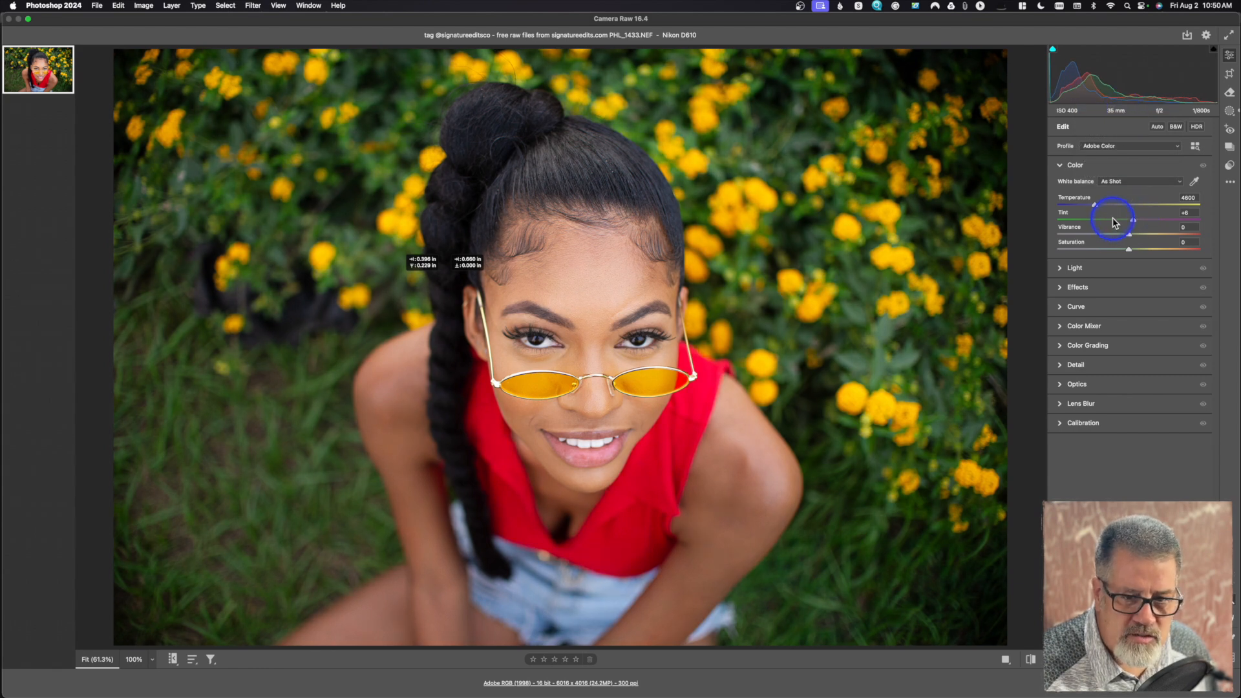
Step: Preview the Adobe Portrait profile on the photo and switch back to Adobe Color
left_click(1126, 146)
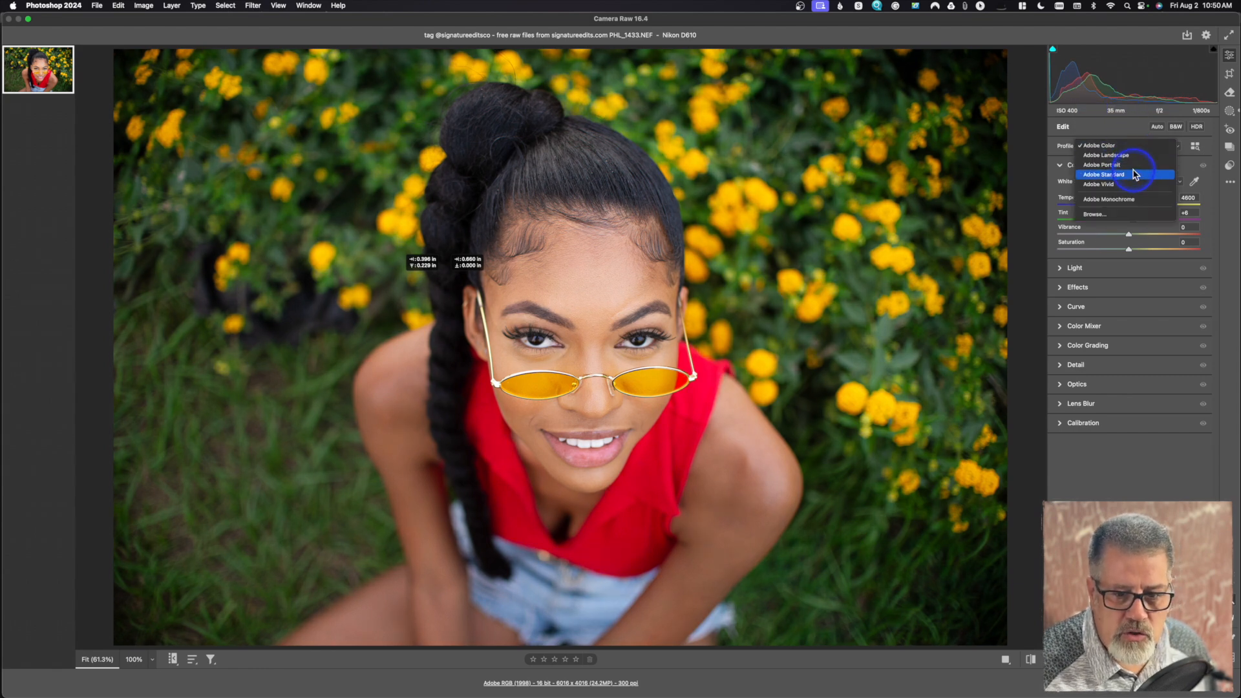
left_click(1128, 165)
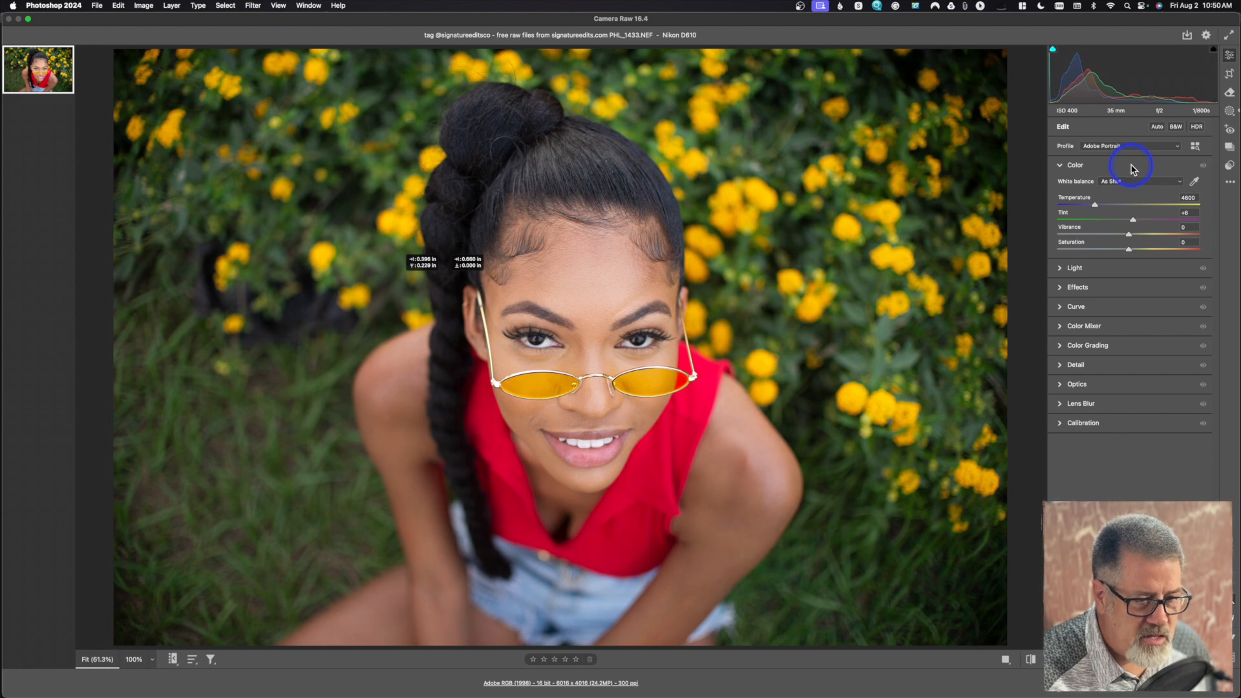
left_click(1128, 149)
left_click(1125, 130)
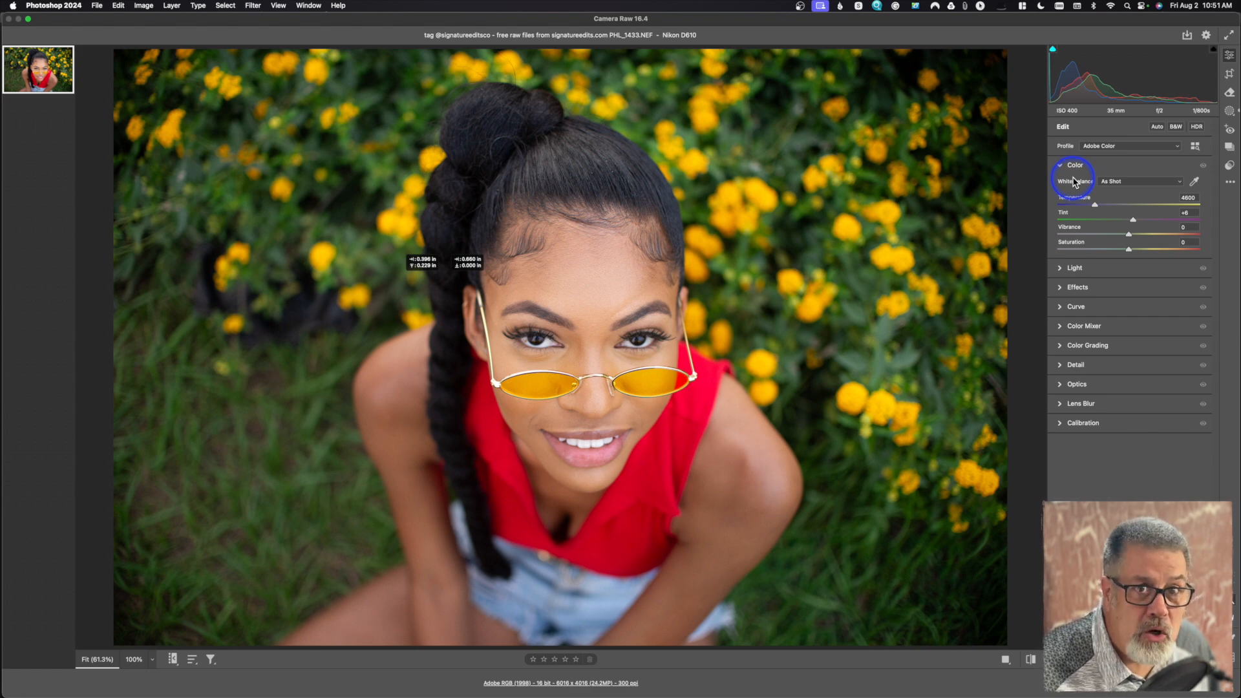
Step: Try the Auto, Daylight and Tungsten white balance presets on the portrait and return to As Shot
left_click(1125, 183)
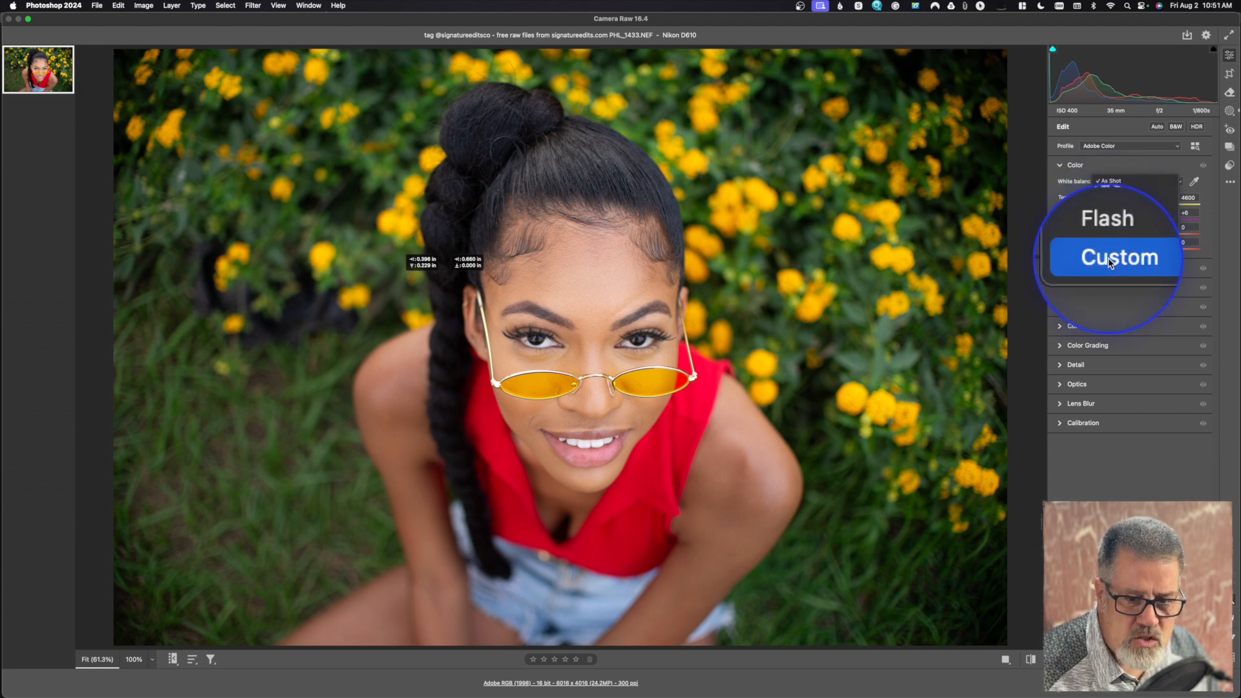
left_click(1091, 166)
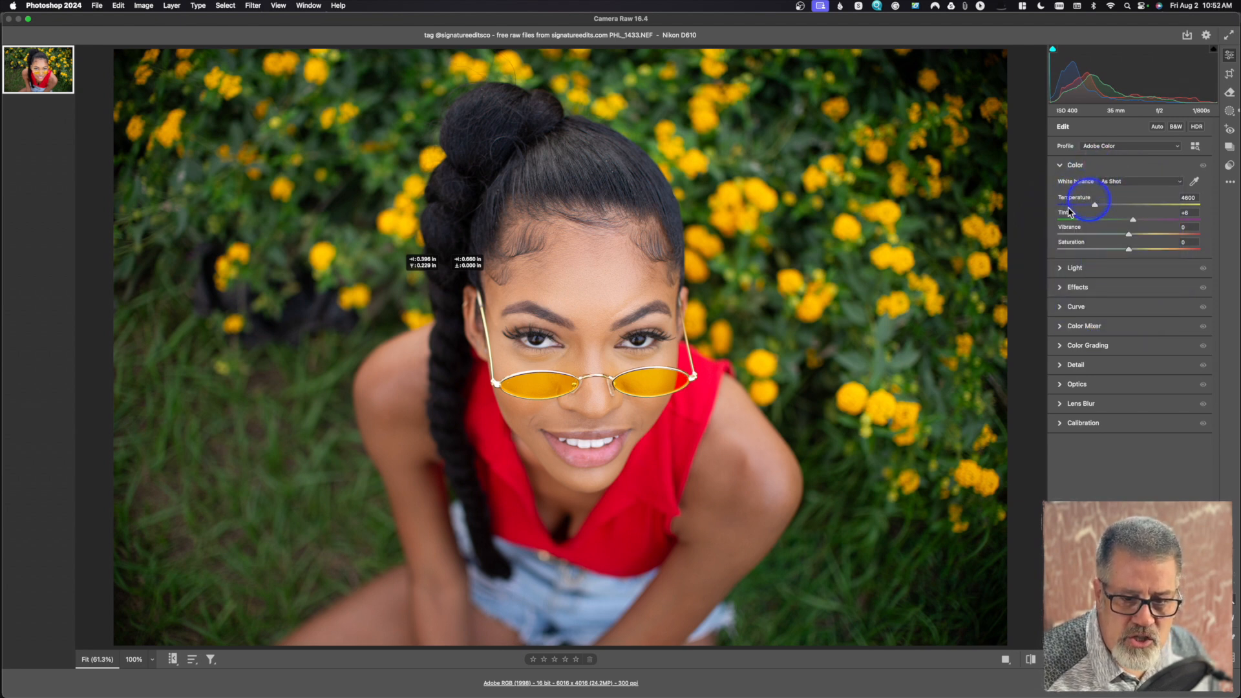
left_click(1120, 183)
left_click(1120, 191)
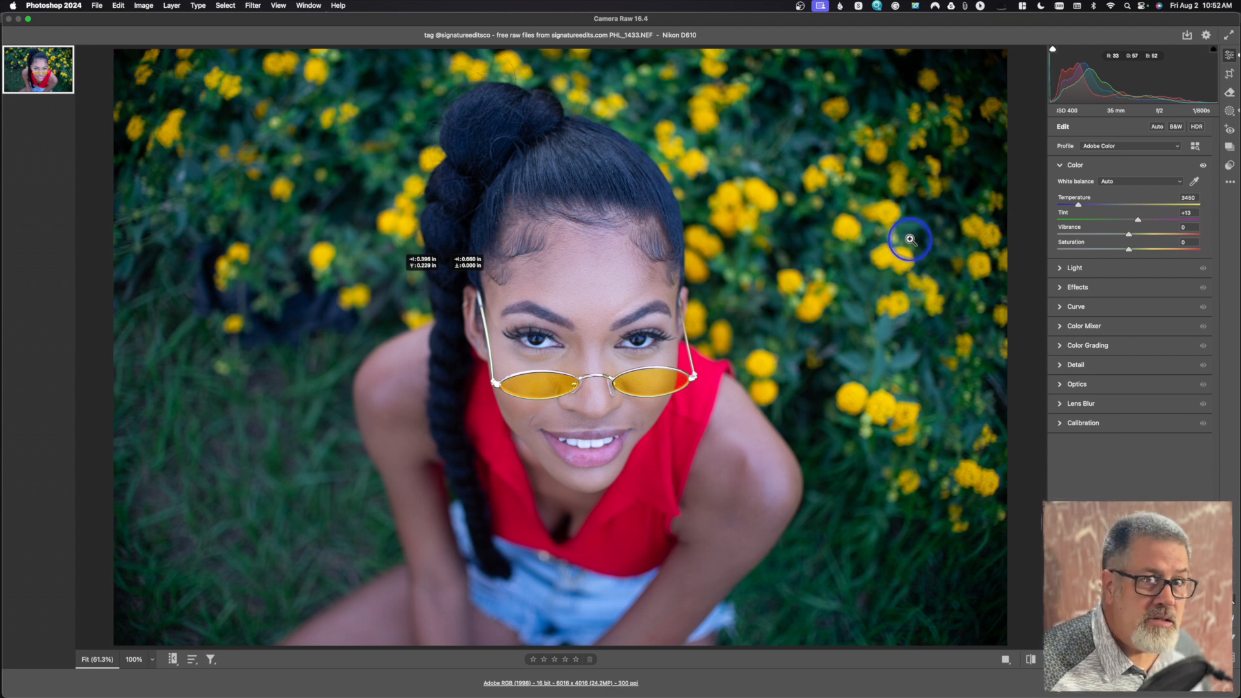
left_click(1116, 181)
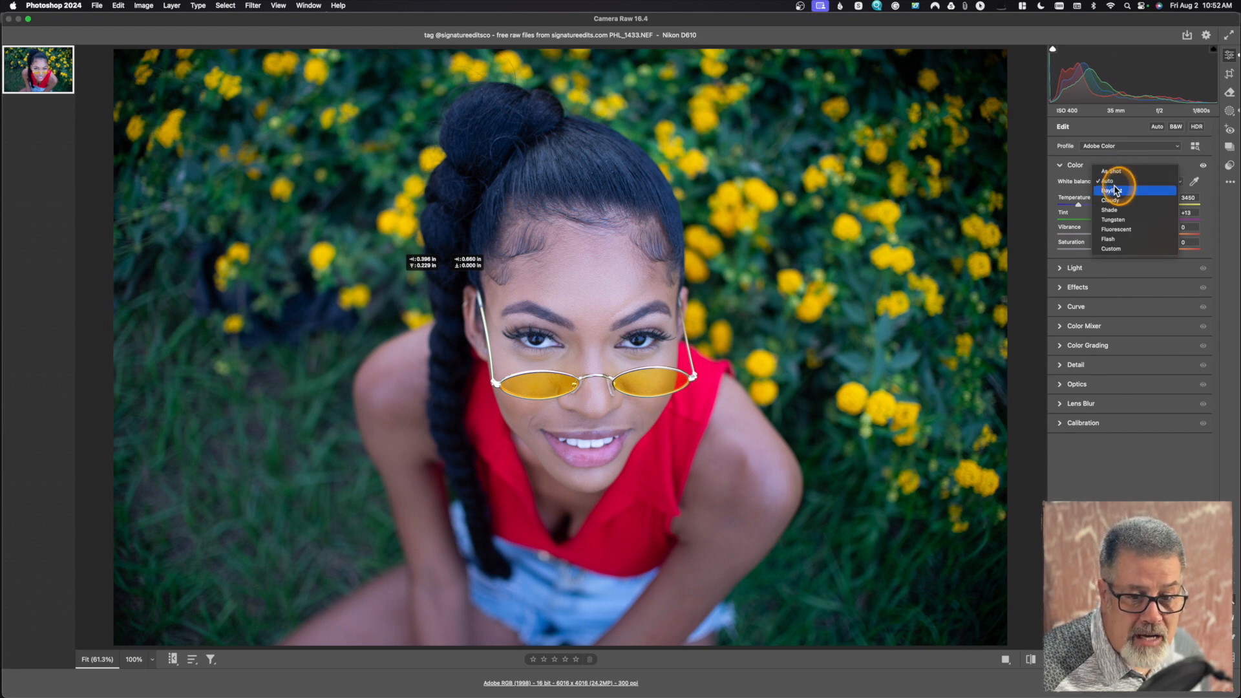
left_click(1113, 181)
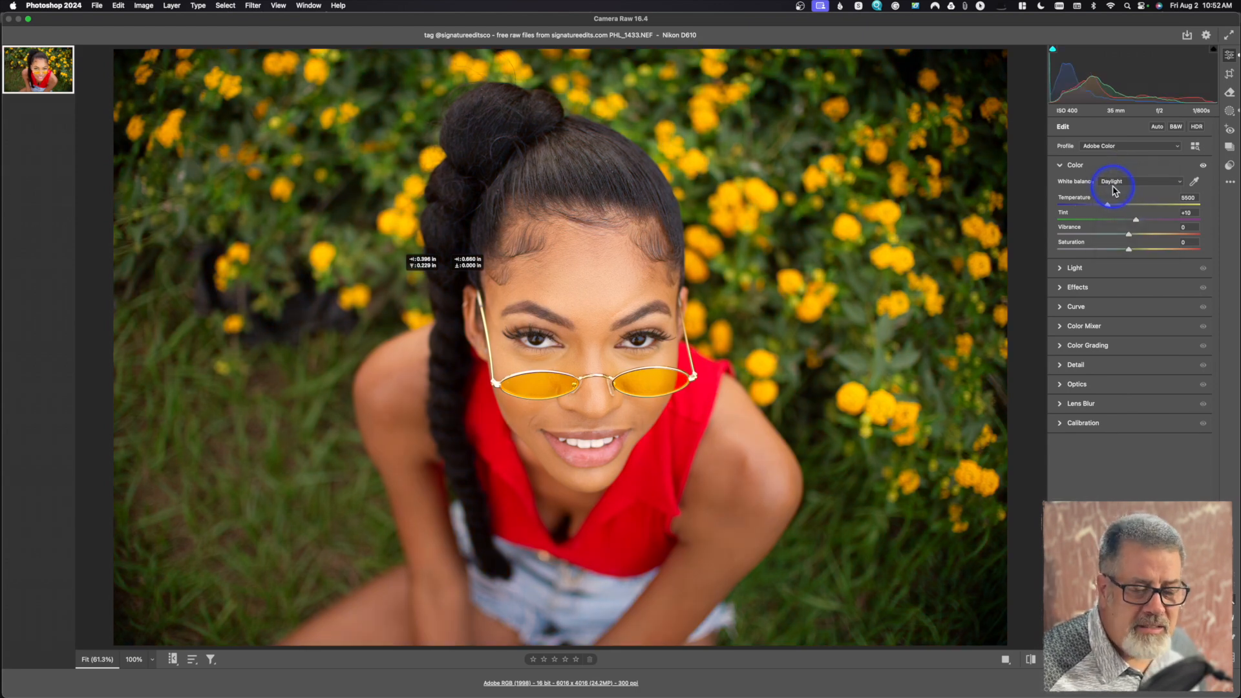
left_click(1119, 181)
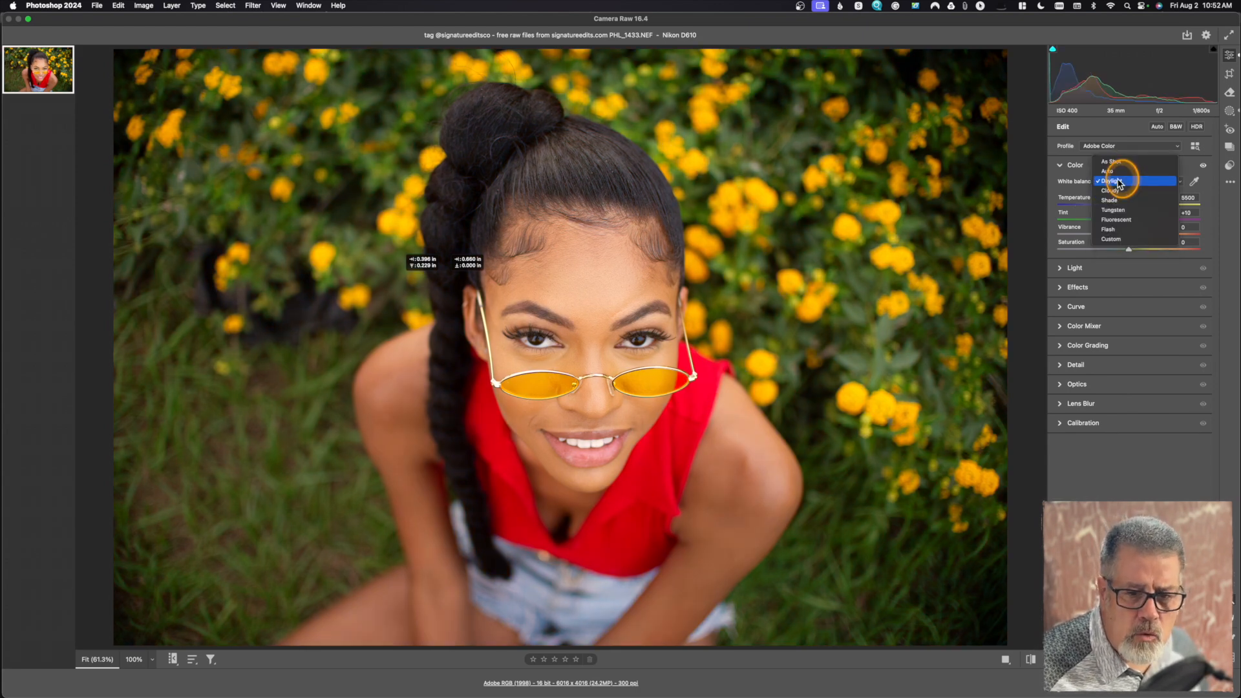
left_click(1118, 210)
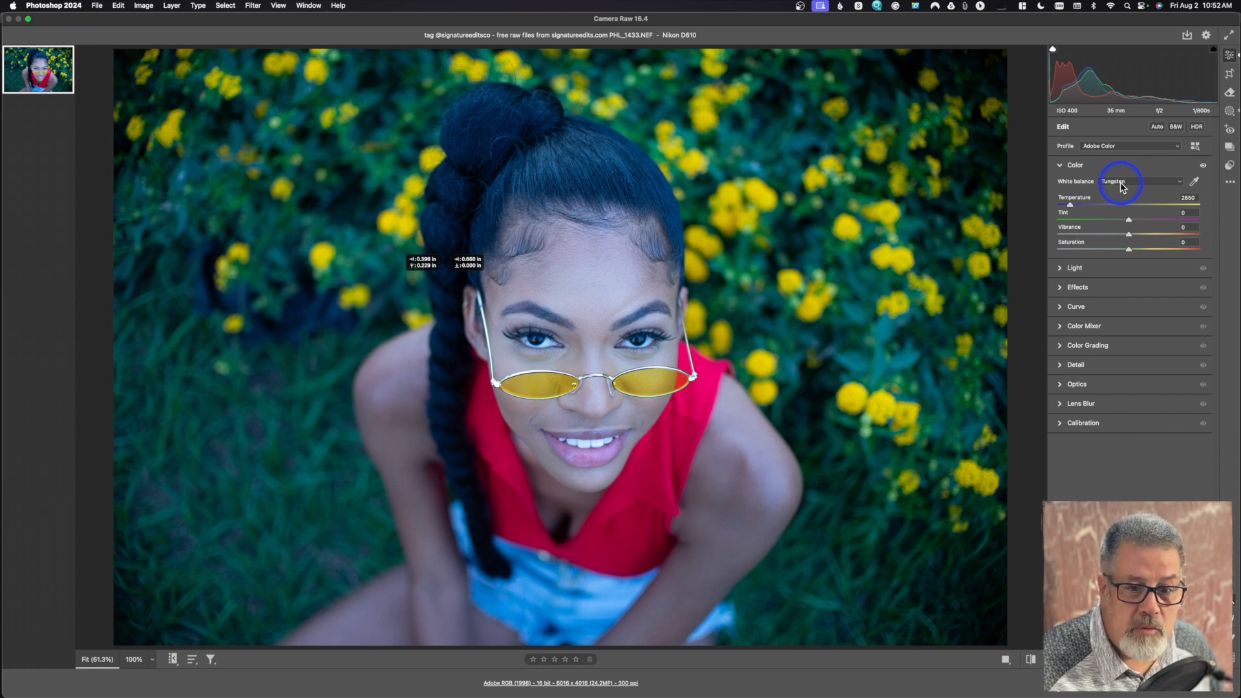
left_click(1121, 184)
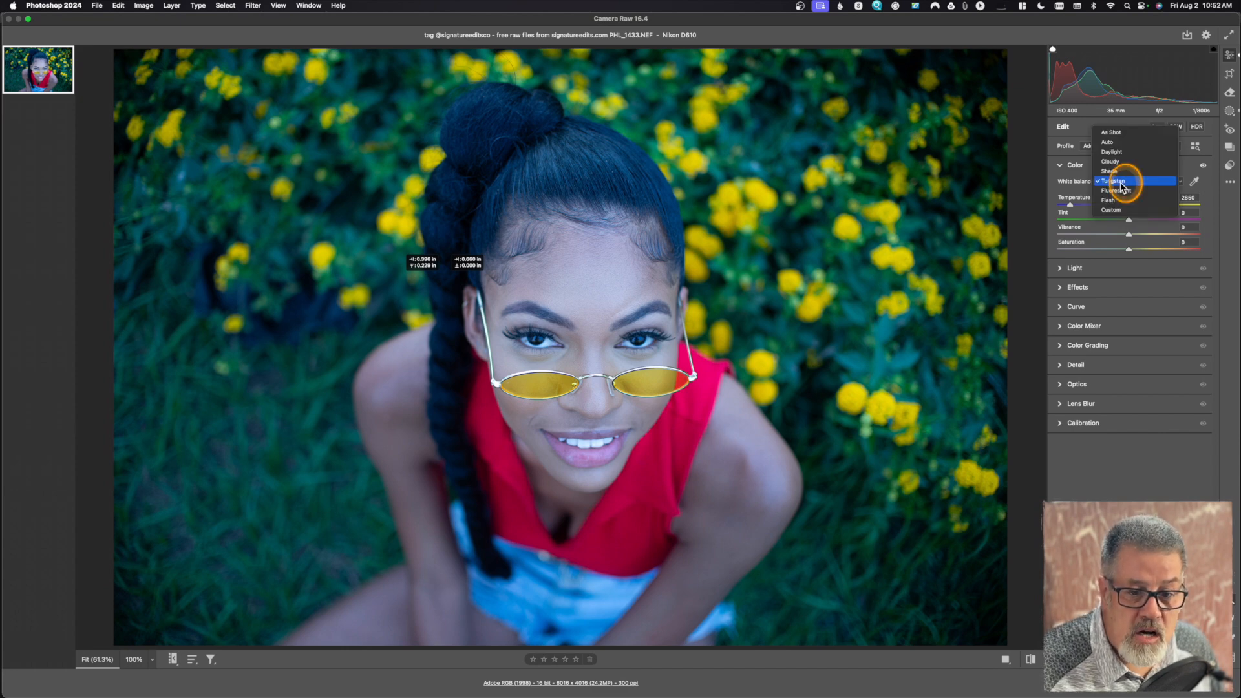
left_click(1128, 134)
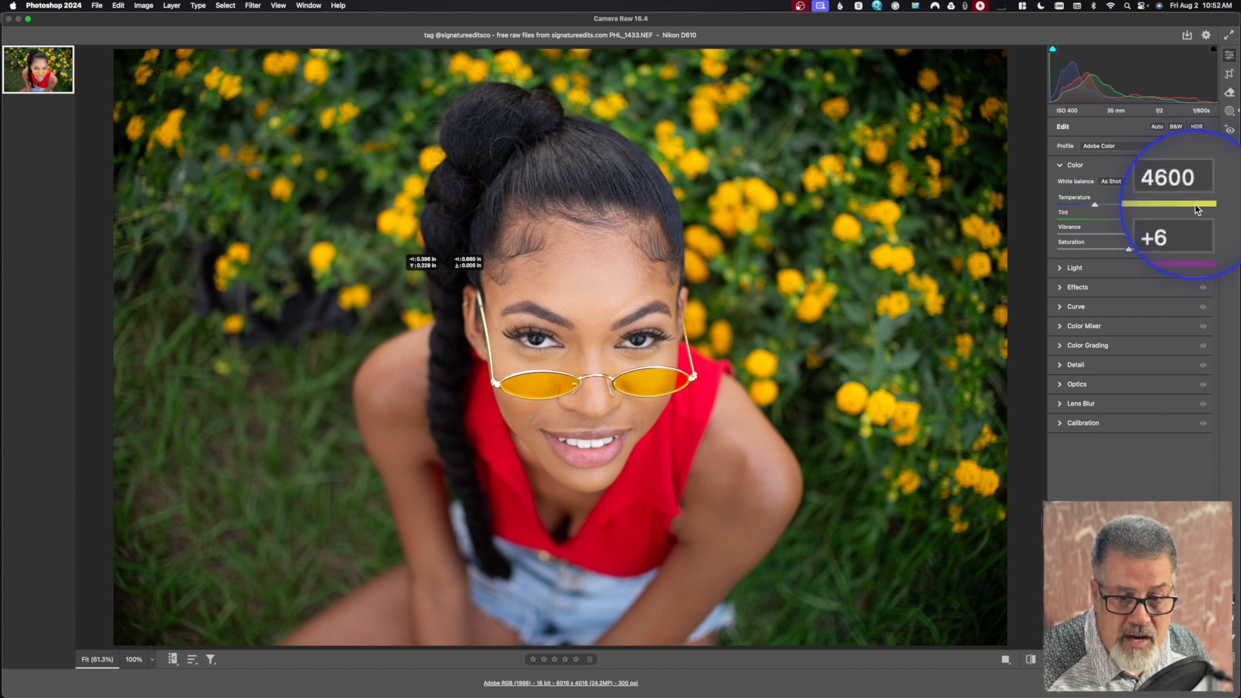
Step: Cool the white balance Temperature to 4350 and try Tint at +40 before setting it to -1
mouse_move(1095, 206)
left_mouse_down()
mouse_move(1084, 208)
mouse_move(1136, 205)
mouse_move(1090, 208)
left_mouse_up()
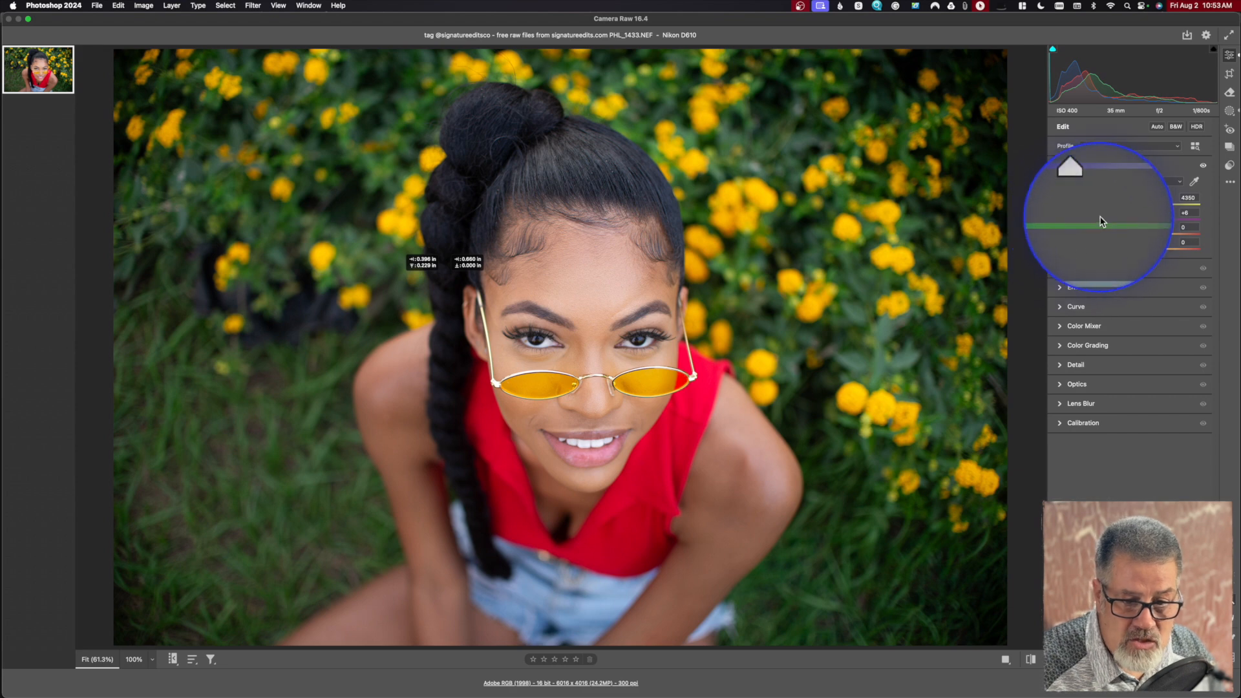
left_click(1158, 221)
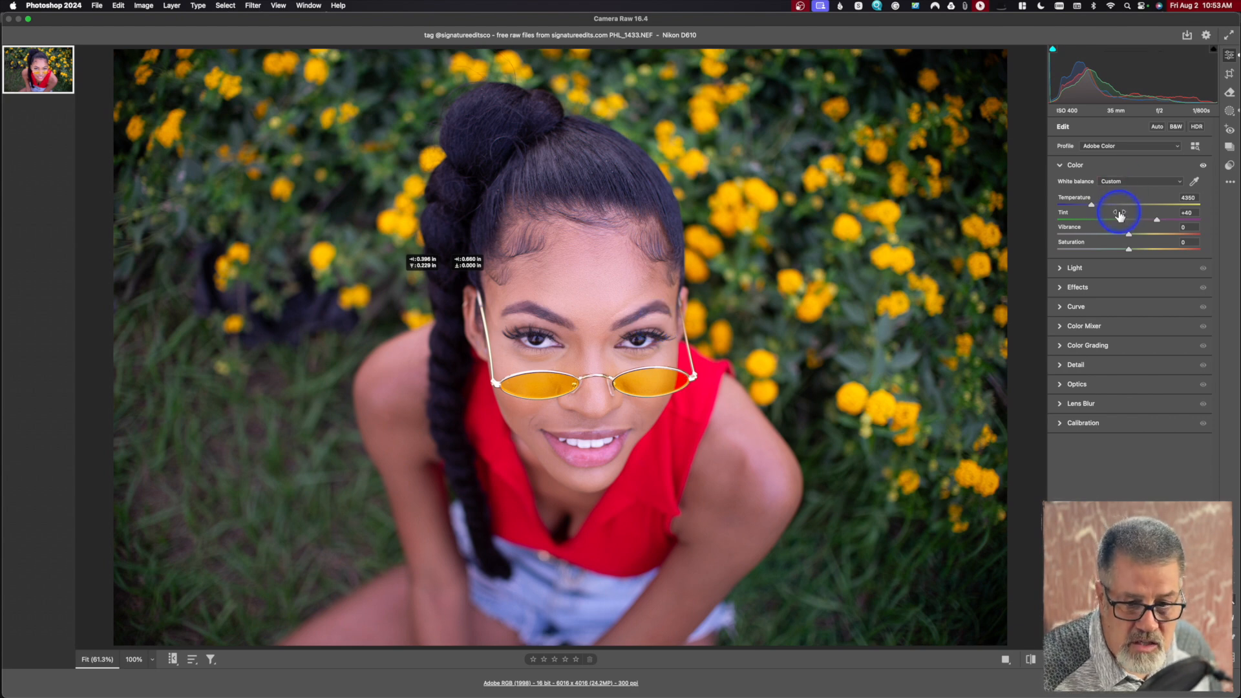
left_click(1129, 221)
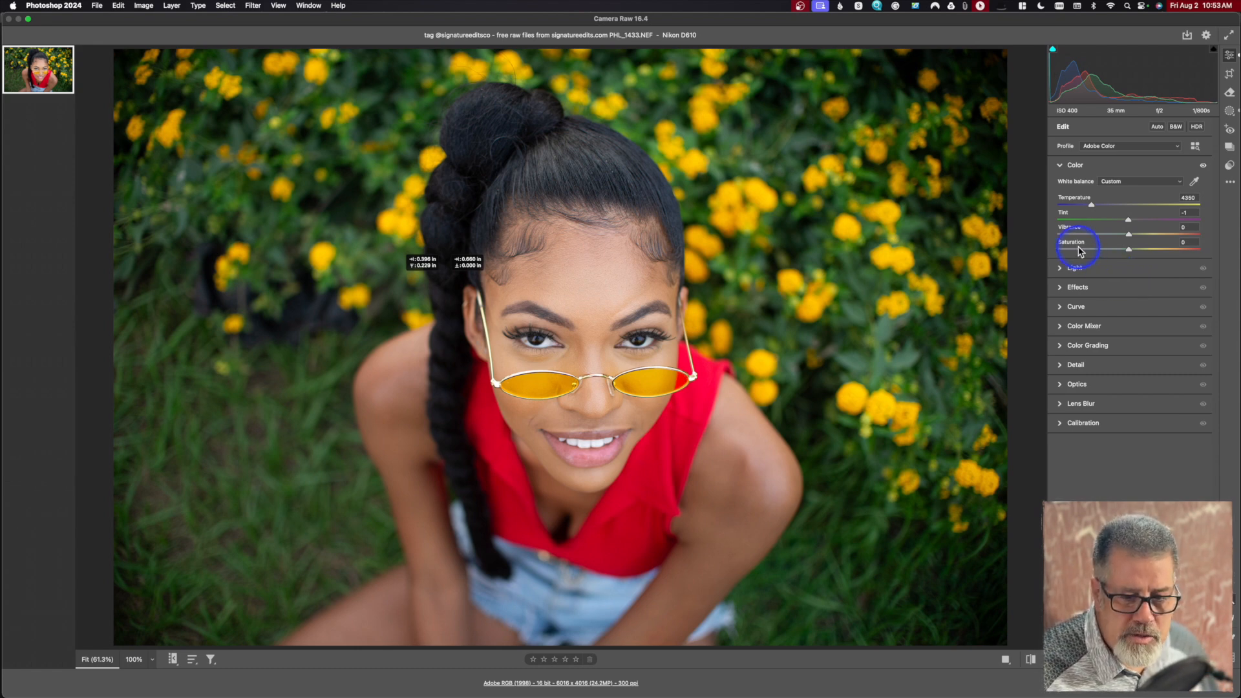
Step: Try Saturation at +23 and +1 and Vibrance at +3, and reset both adjustments to 0
left_click(1130, 250)
left_click_drag(1132, 255, 1145, 256)
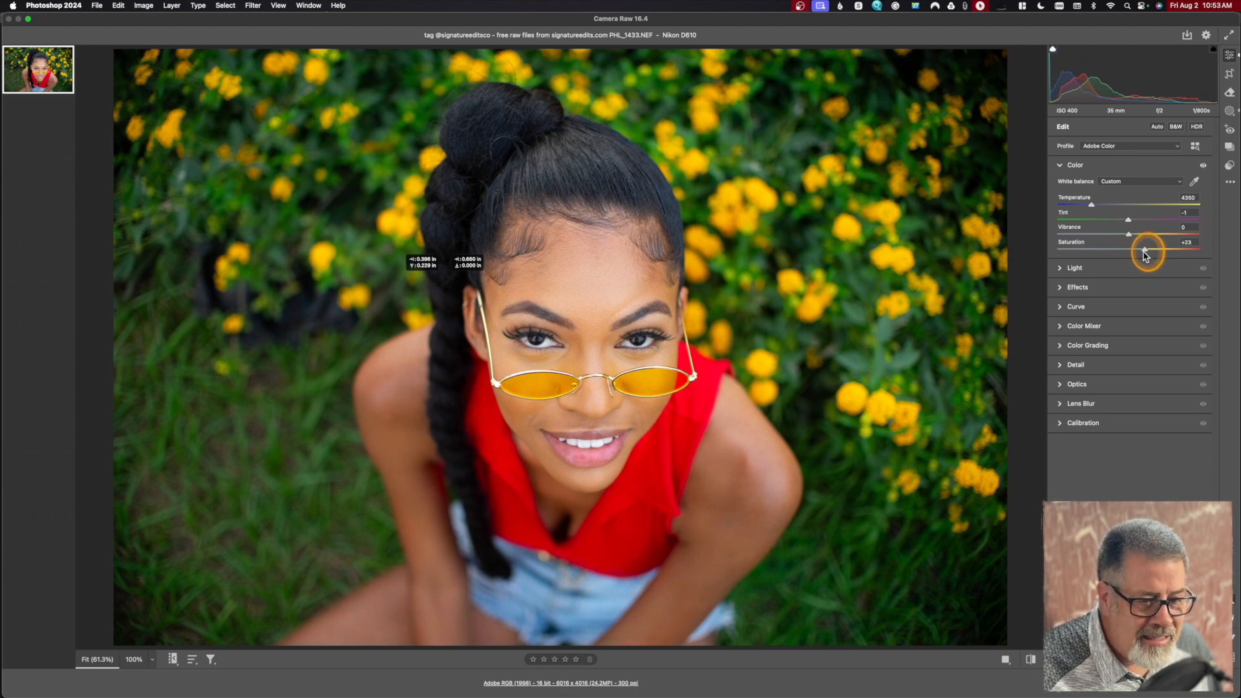
left_click_drag(1145, 255, 1130, 250)
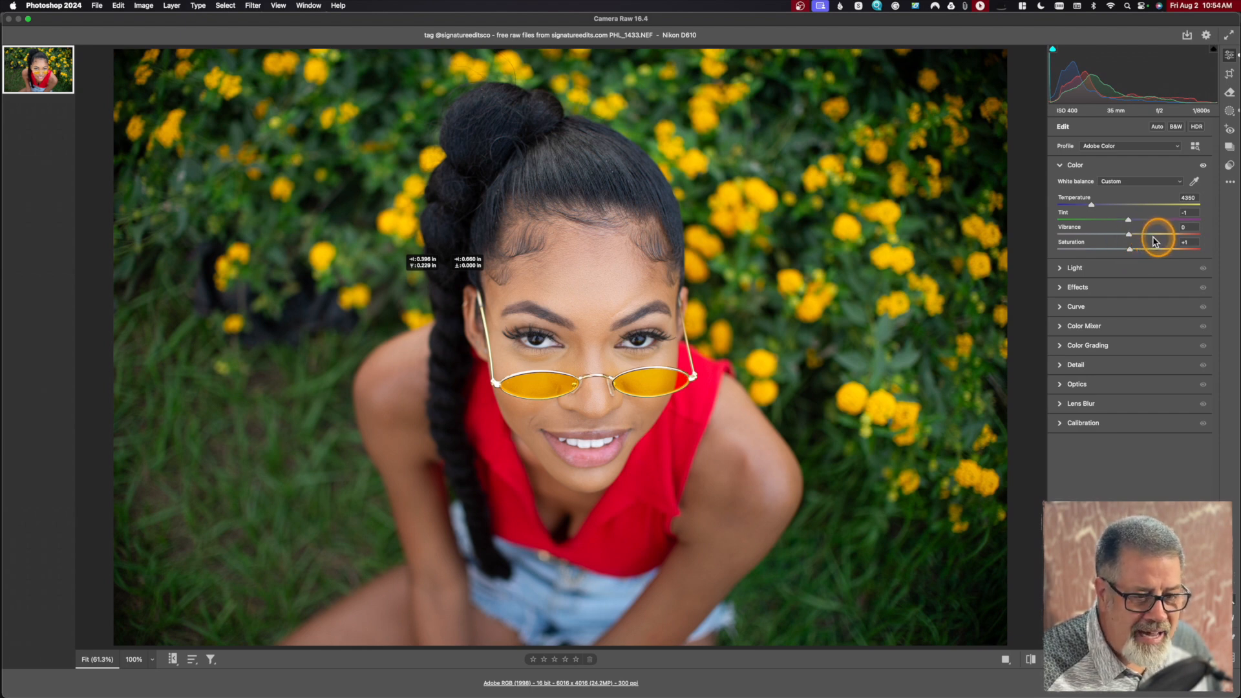
left_click(1154, 236)
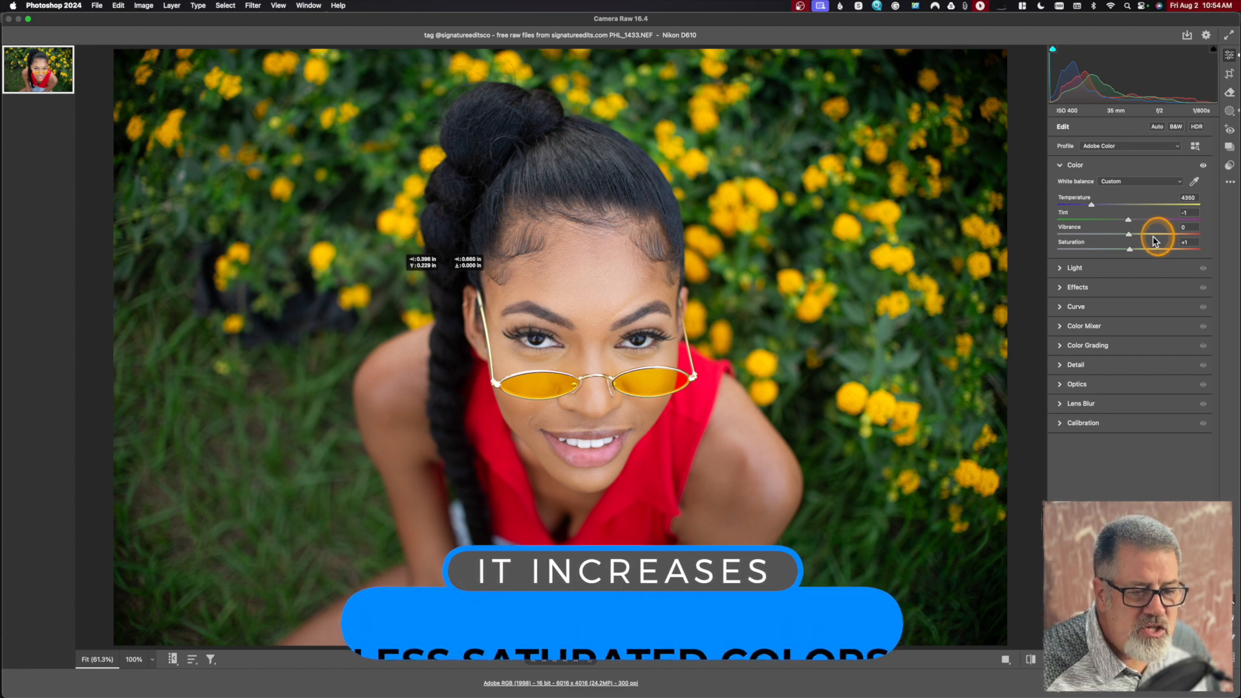
left_click_drag(1154, 238, 1133, 238)
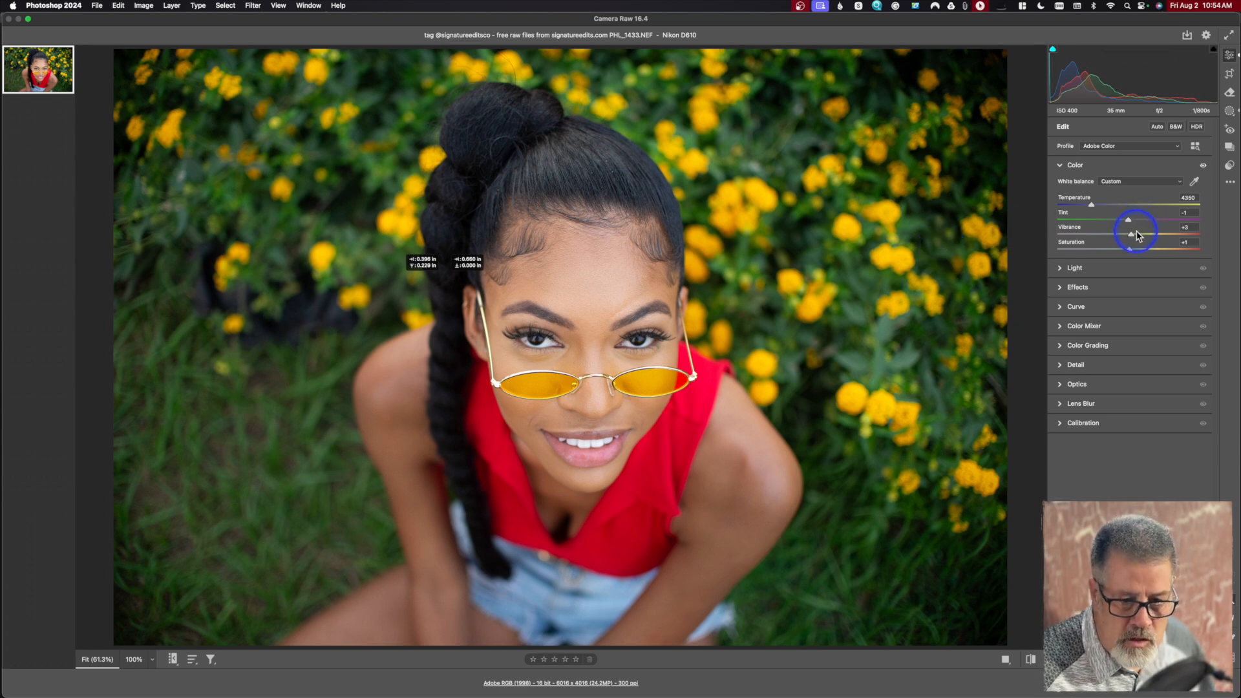
double_click(1070, 227)
double_click(1073, 243, "alt")
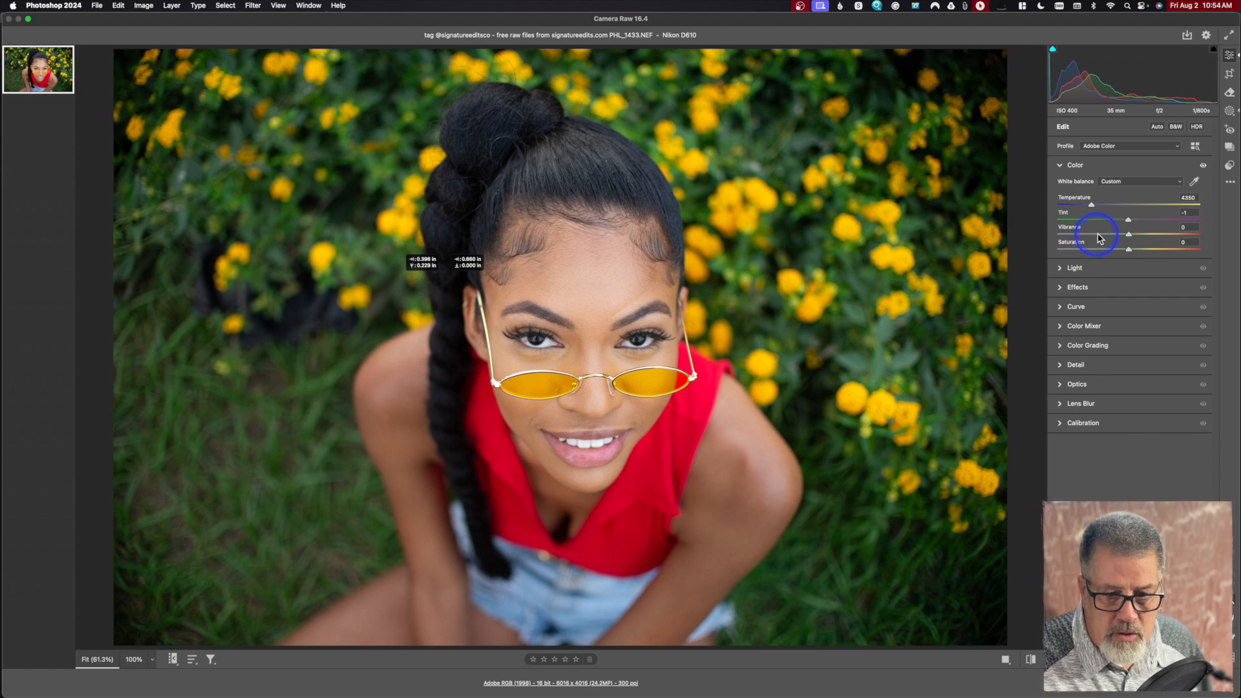
Step: Toggle the visibility of the Color section's adjustments to compare the portrait with and without them
left_click(1203, 165)
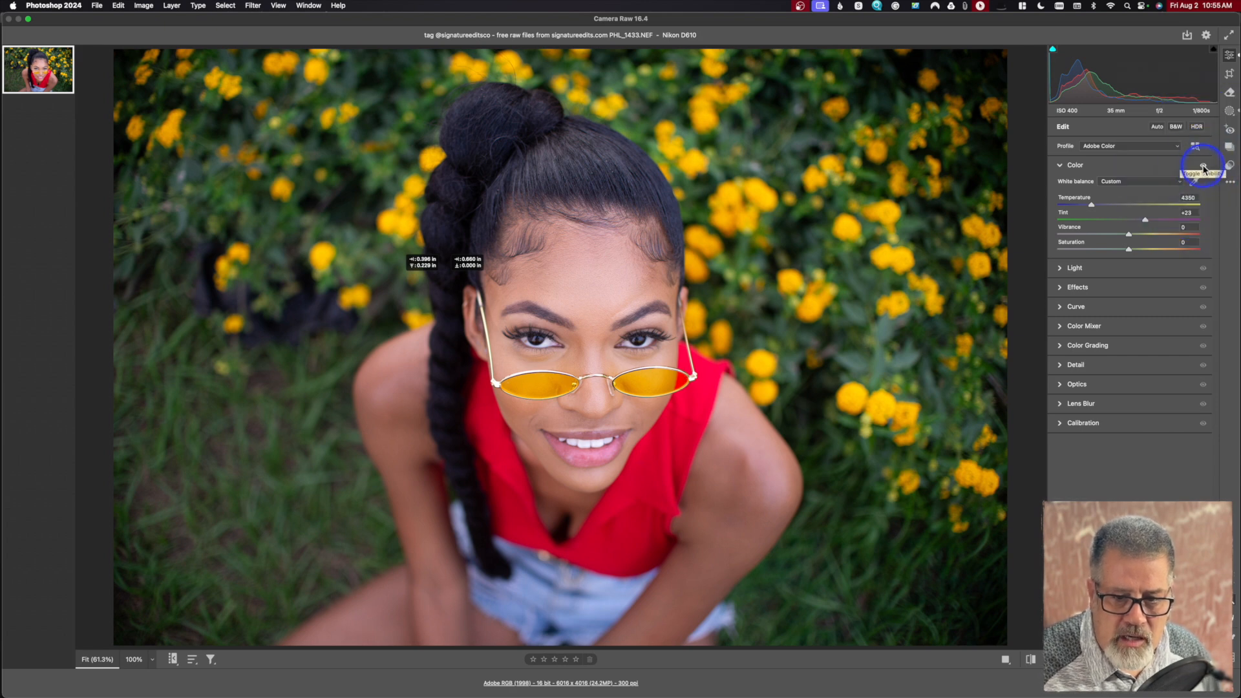
left_click(1203, 168)
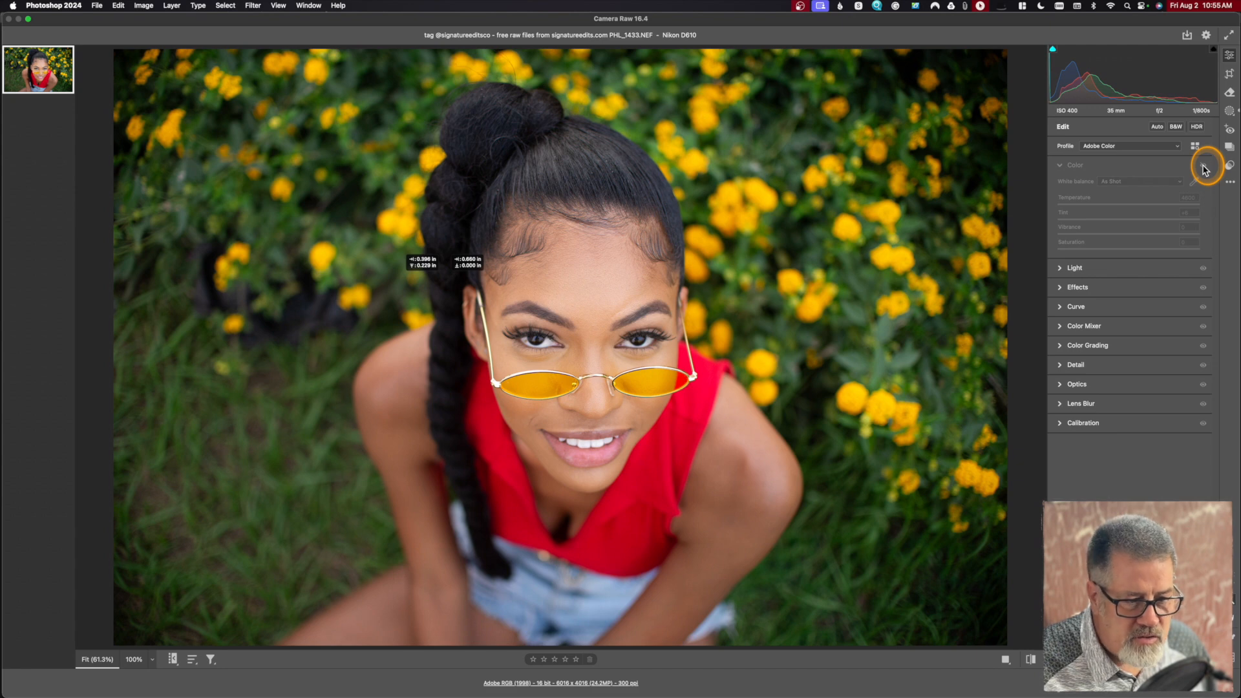
Step: Turn the Color section's adjustments back on for the portrait
left_click(1204, 168)
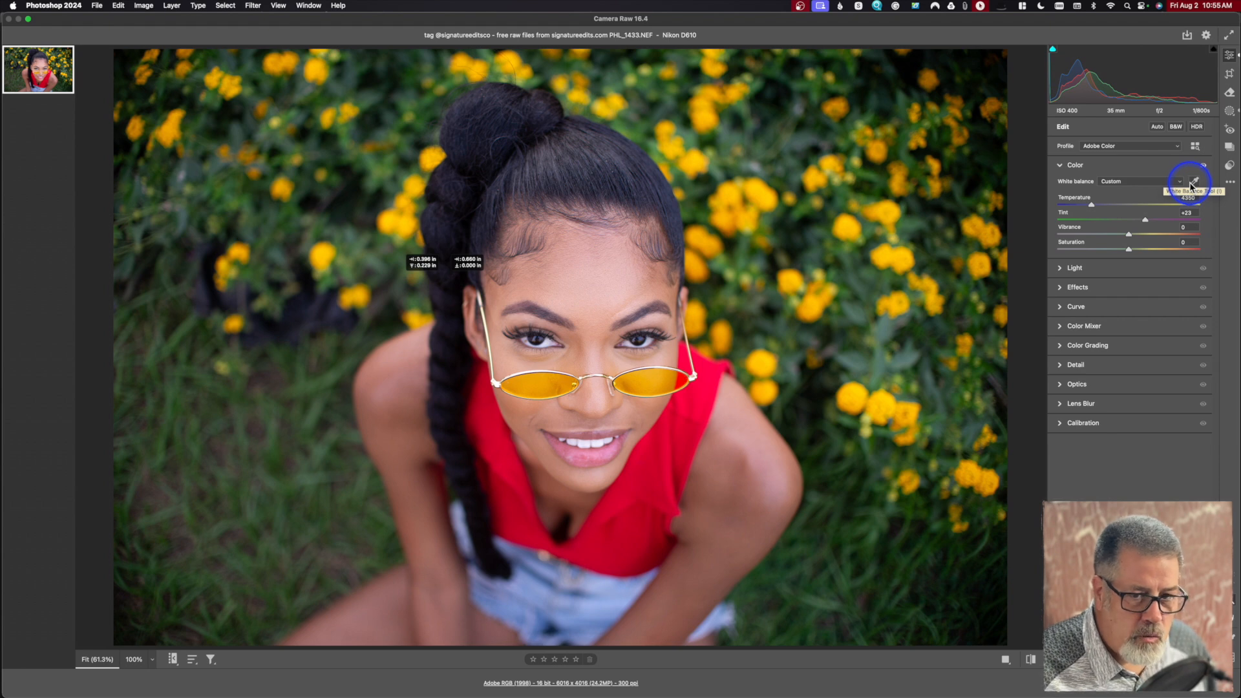
Step: Try sampling a neutral point on the woman's forehead with the White Balance tool and undo the result
left_click(1194, 186)
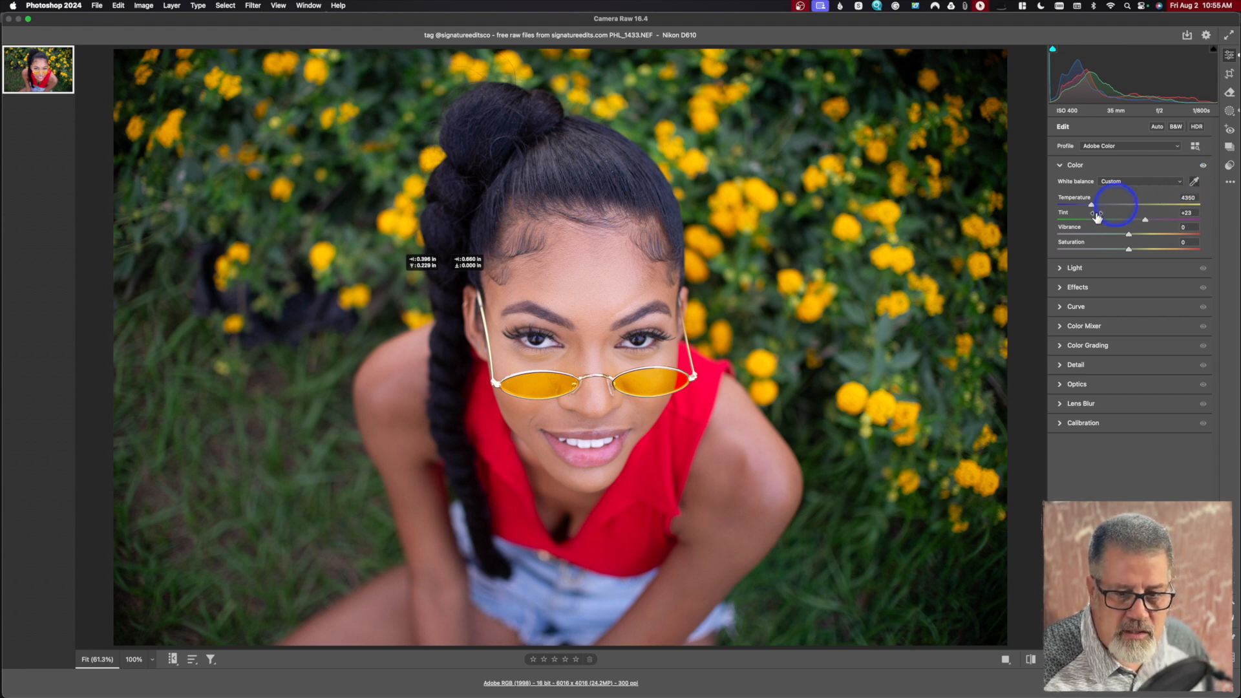
left_click(607, 281)
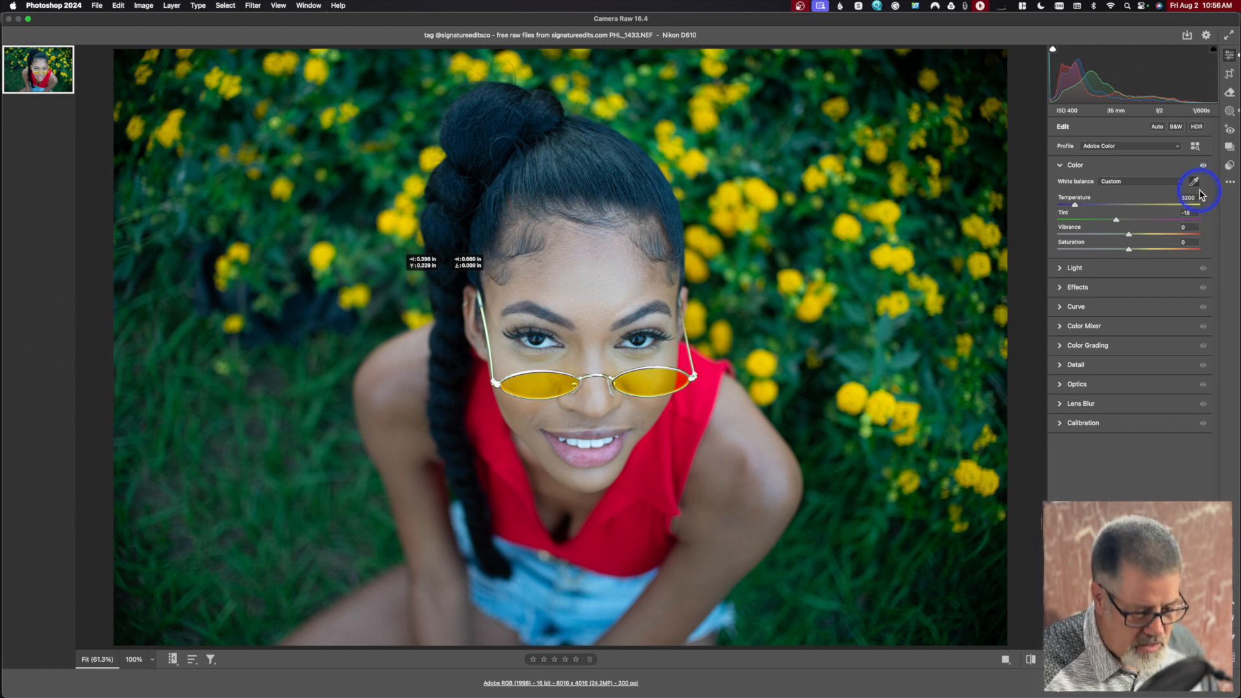
key("super+z")
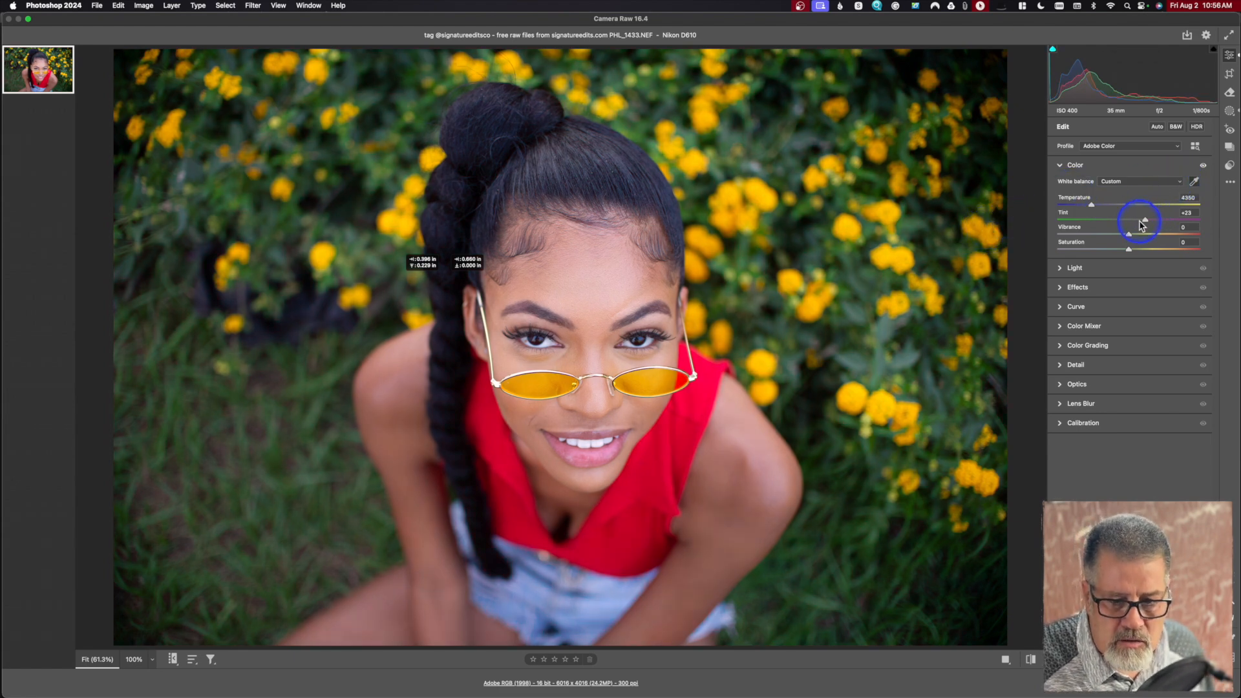
Step: Set the white balance Tint to +11 and the Temperature to 4250
left_click_drag(1145, 220, 1094, 202)
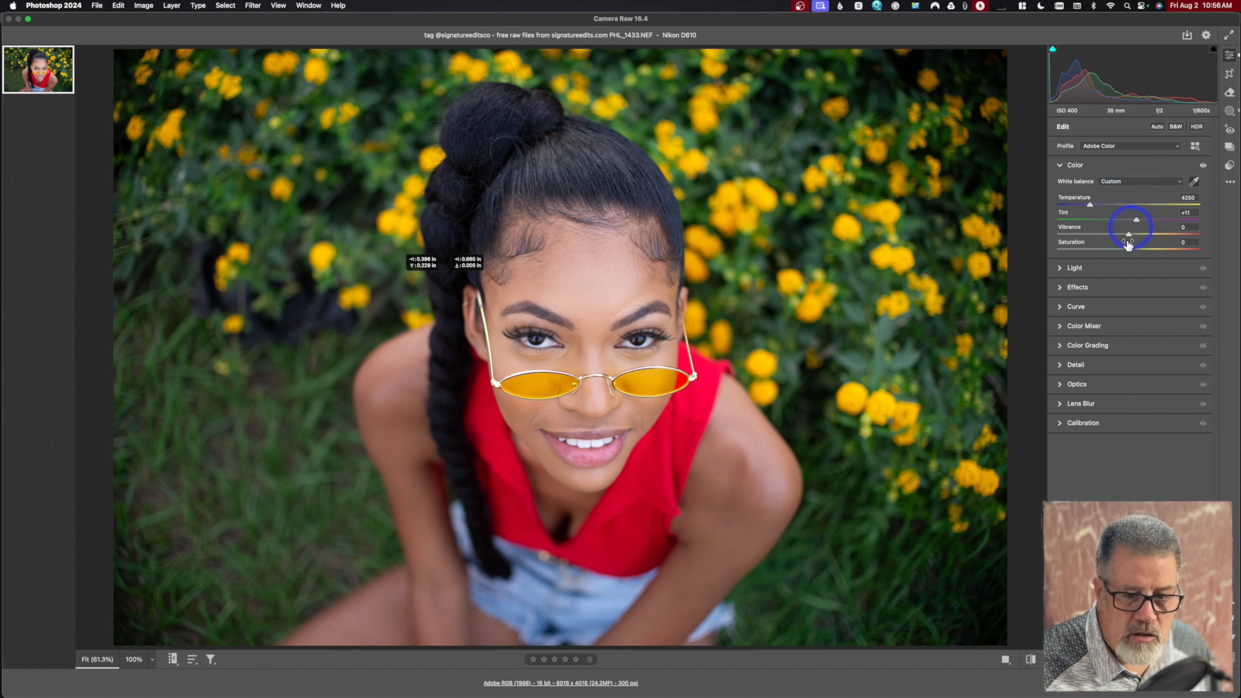
Step: Try the Light section's Exposure and Blacks adjustments, leaving both at 0, and try Contrast at -43 before setting it to -8
left_click(1086, 270)
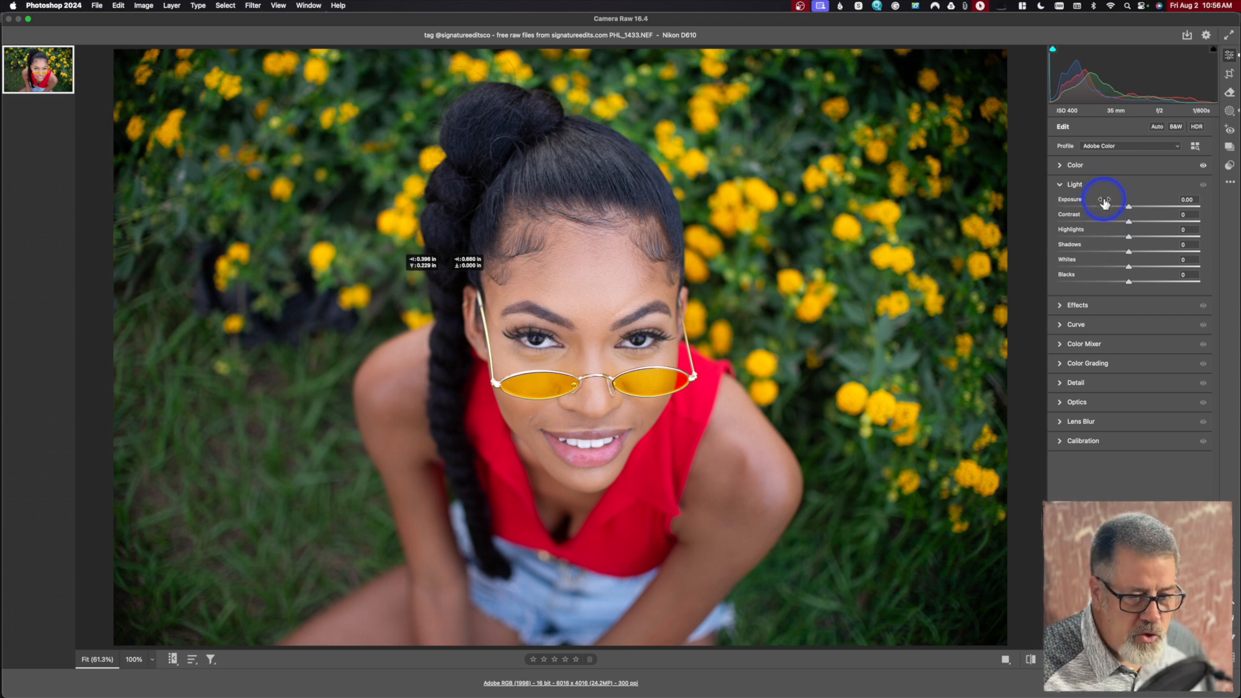
left_click_drag(1128, 204, 1130, 209)
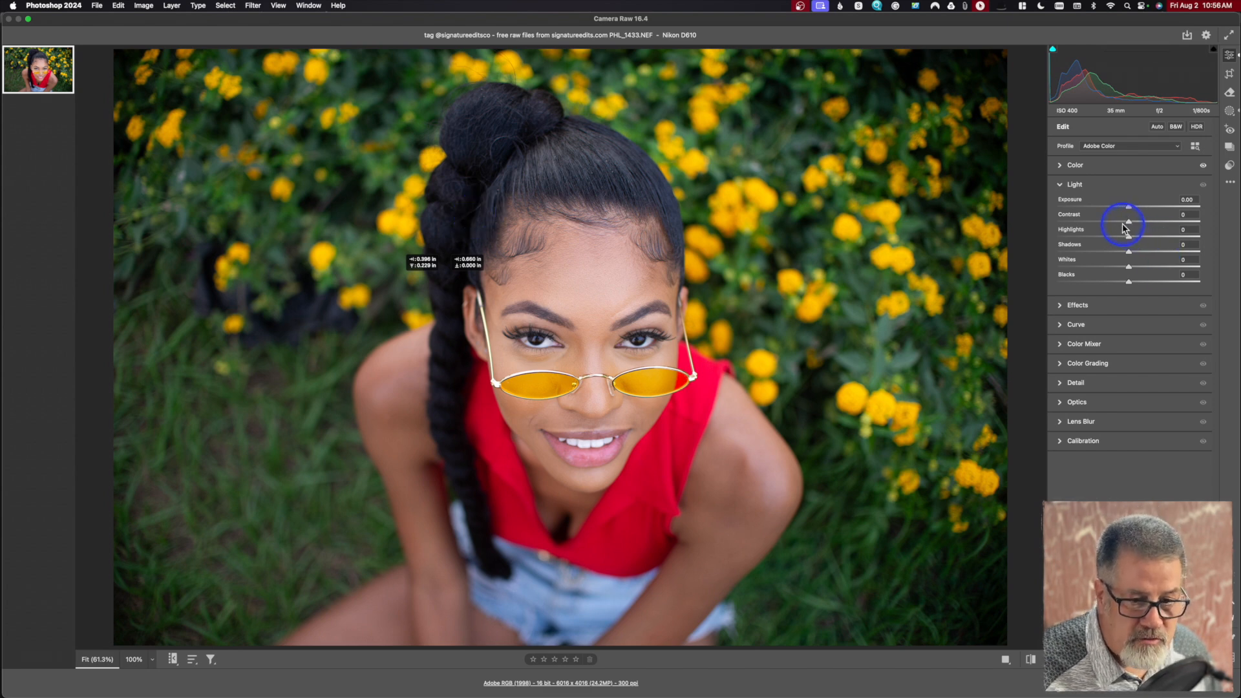
left_click_drag(1125, 225, 1099, 226)
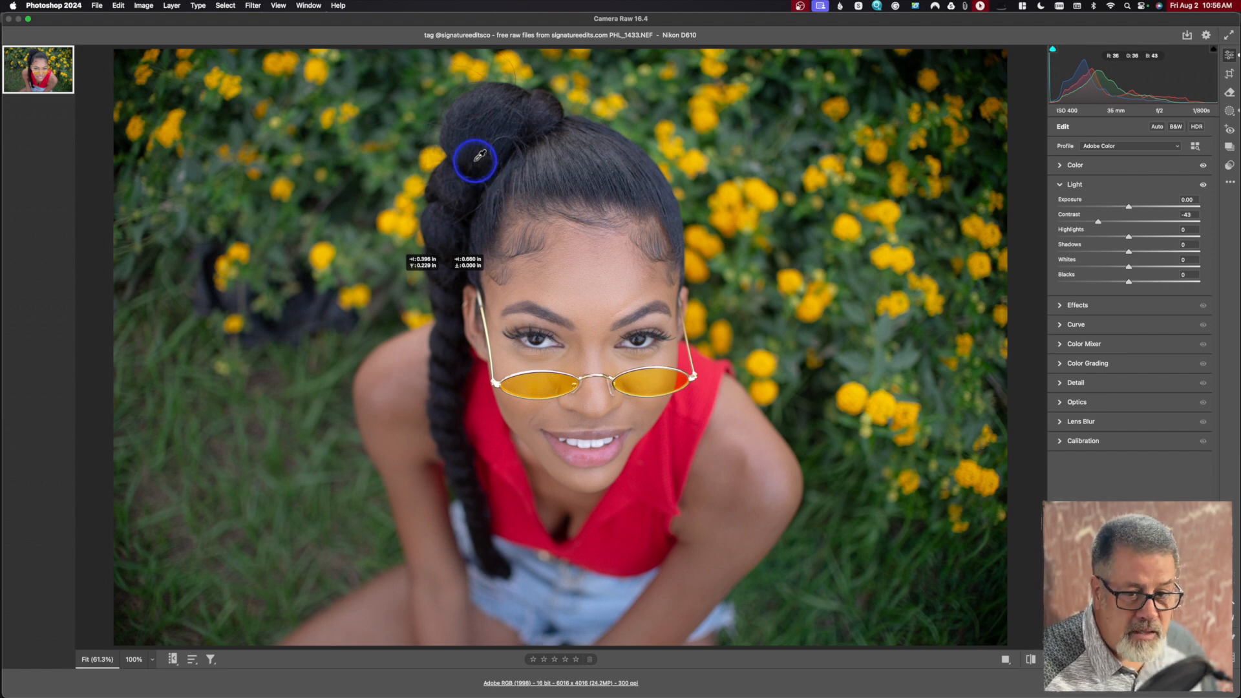
left_click_drag(1126, 282, 1129, 287)
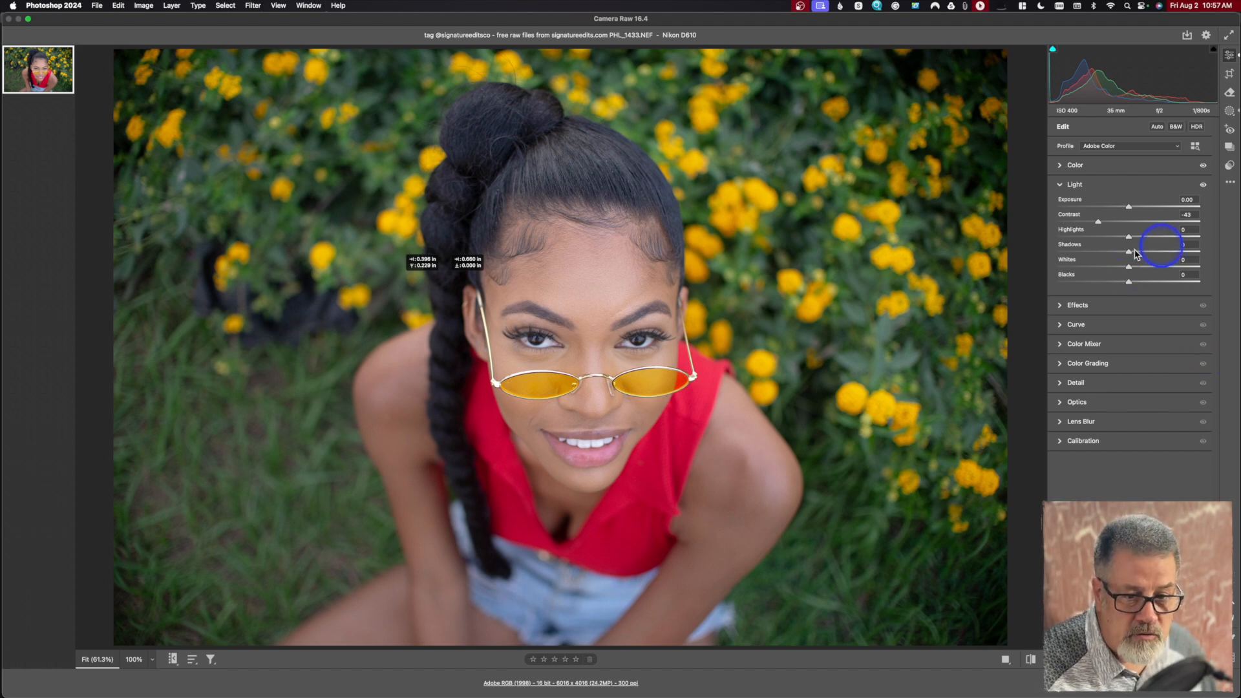
left_click_drag(1099, 222, 1126, 223)
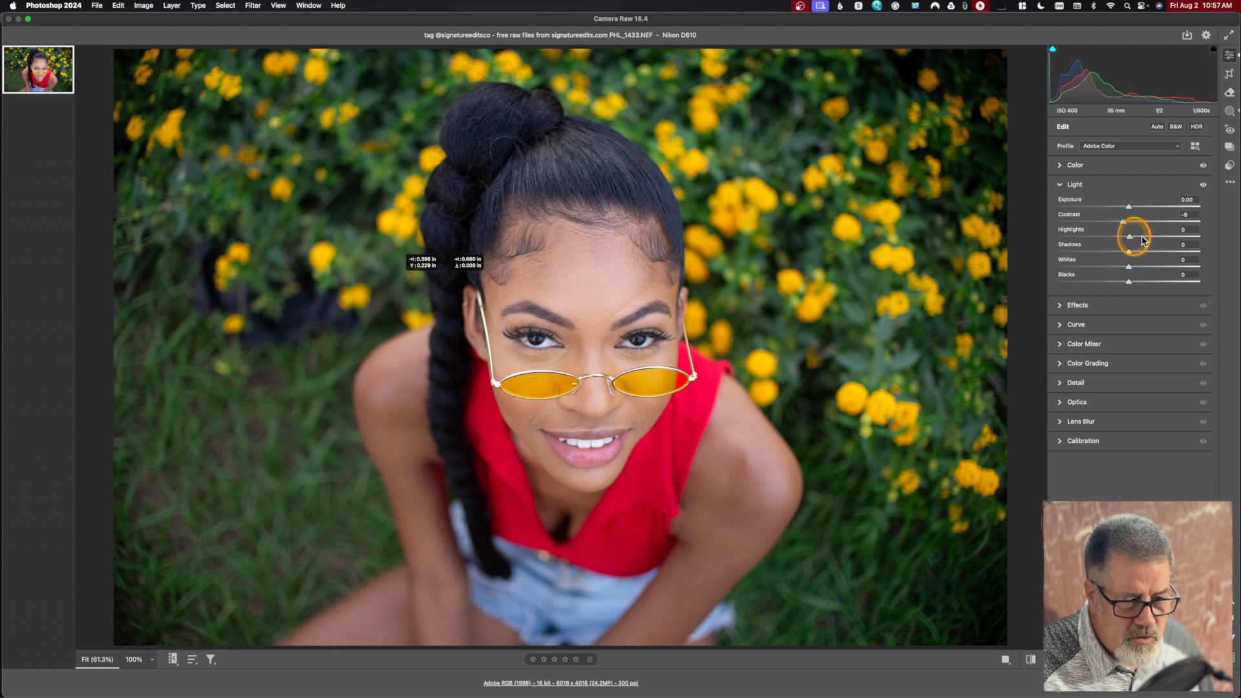
Step: Set Highlights to -1 and Shadows to +5, and try the Whites adjustment, leaving it at 0
mouse_move(1141, 239)
left_mouse_down()
mouse_move(1167, 238)
mouse_move(1105, 241)
mouse_move(1129, 240)
left_mouse_up()
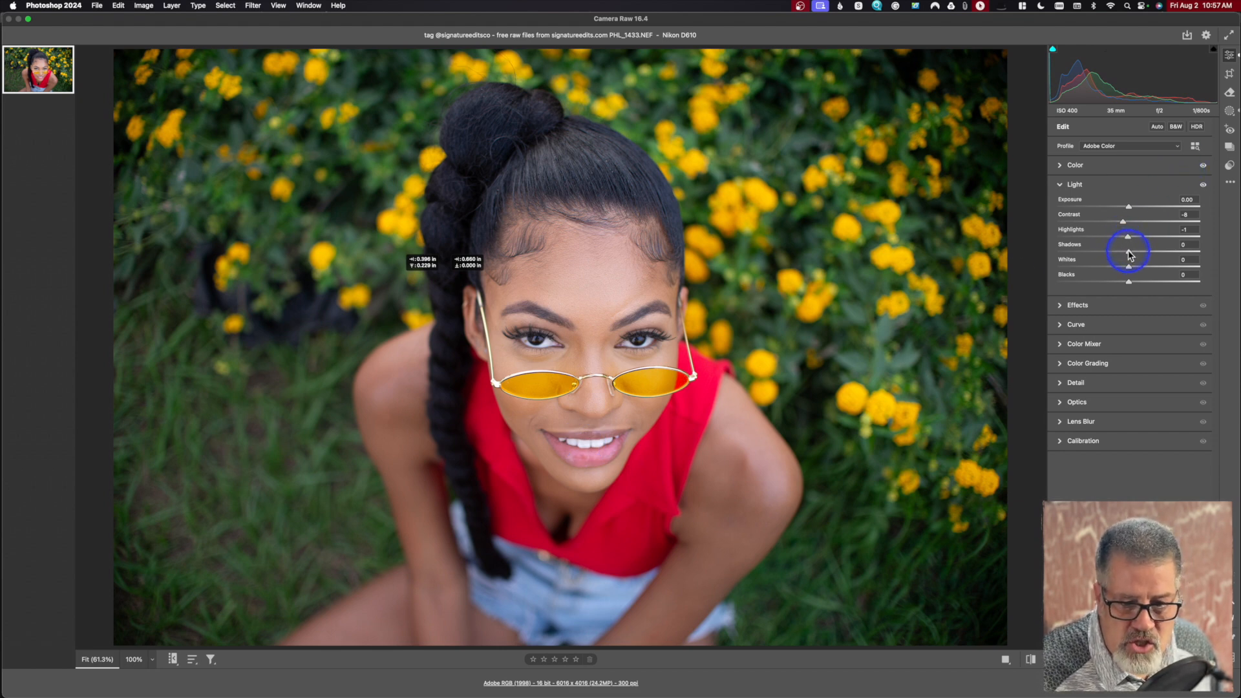
mouse_move(1129, 254)
left_mouse_down()
mouse_move(1176, 250)
mouse_move(1057, 270)
mouse_move(1132, 259)
left_mouse_up()
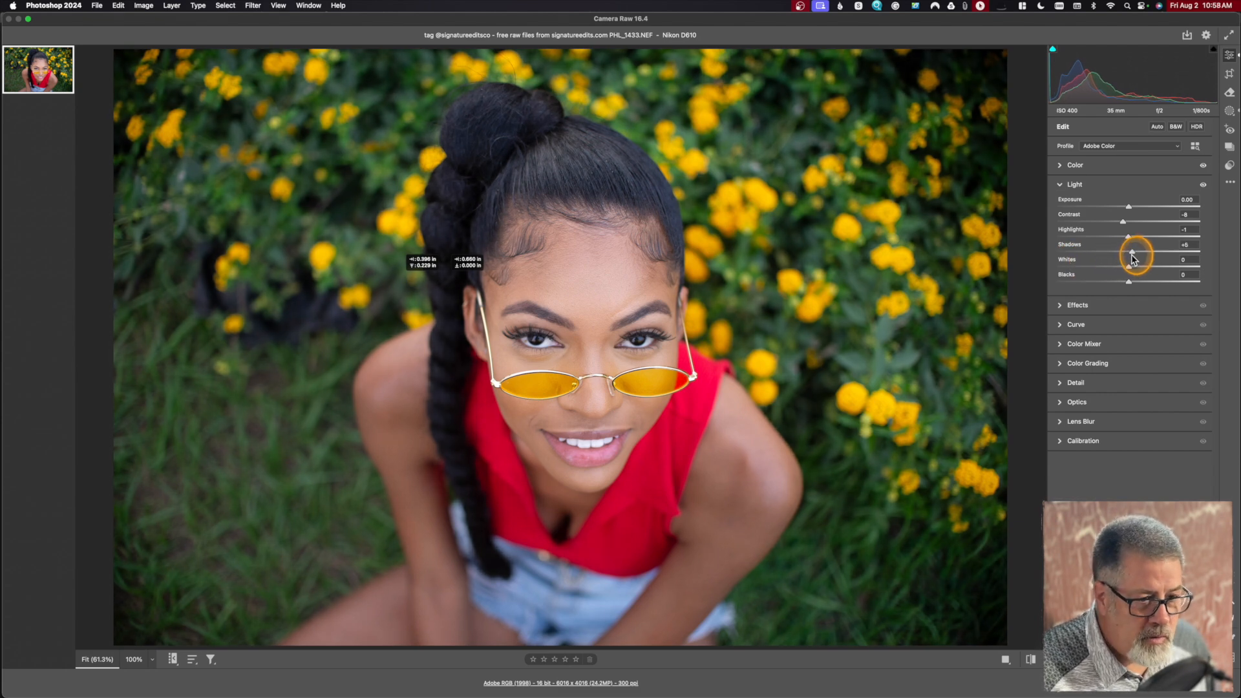
left_click_drag(1132, 259, 1132, 259)
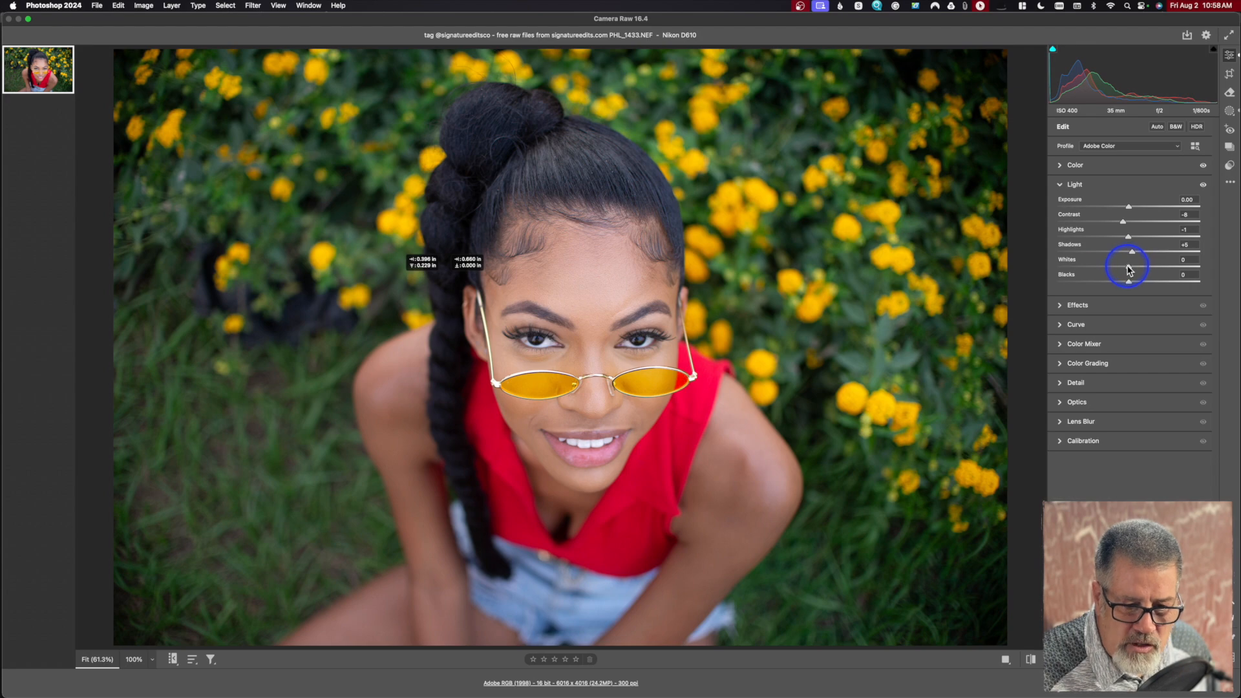
mouse_move(1129, 269)
left_mouse_down()
mouse_move(1197, 265)
mouse_move(1079, 281)
mouse_move(1144, 269)
mouse_move(1130, 278)
left_mouse_up()
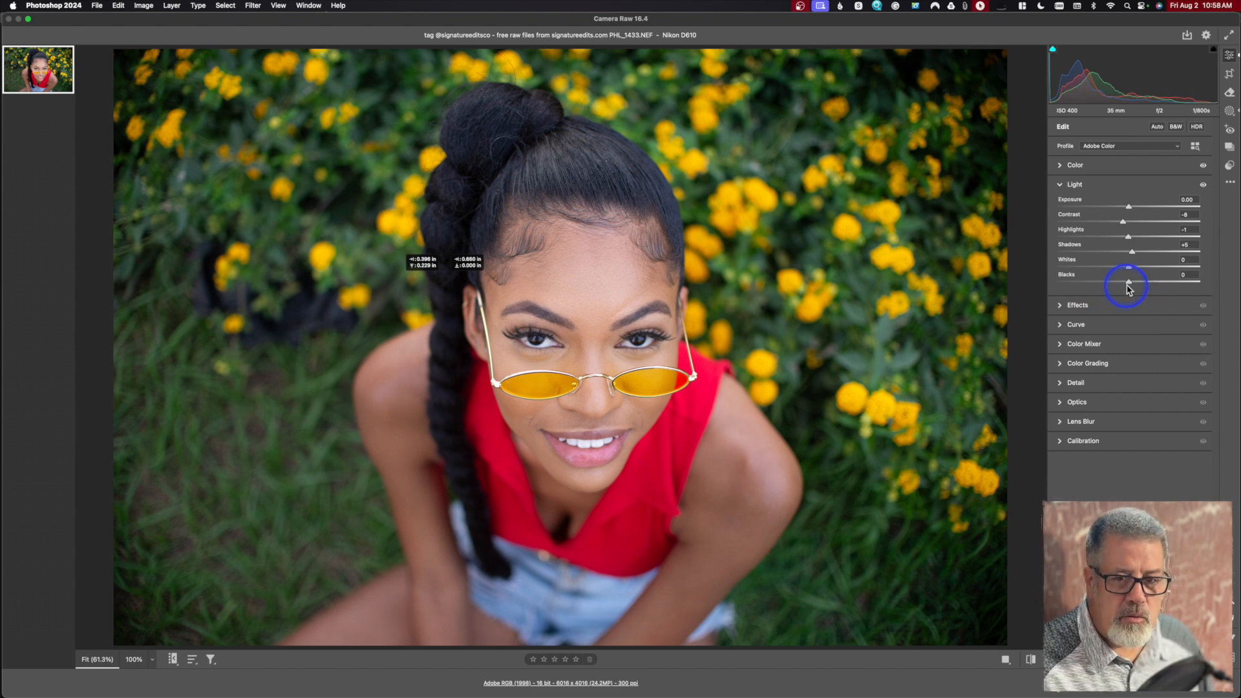
Step: Set Contrast to -1 and try Exposure at +0.50 before setting it to +0.05
left_click(1060, 222)
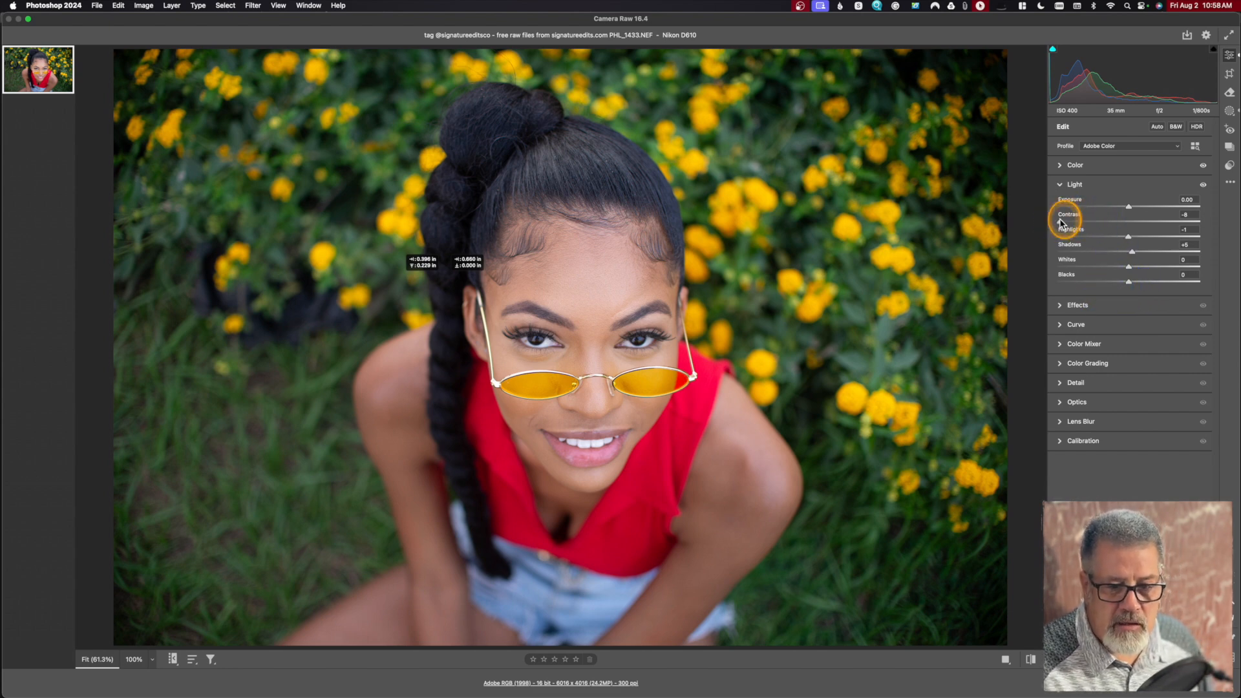
left_click_drag(1057, 223, 1129, 230)
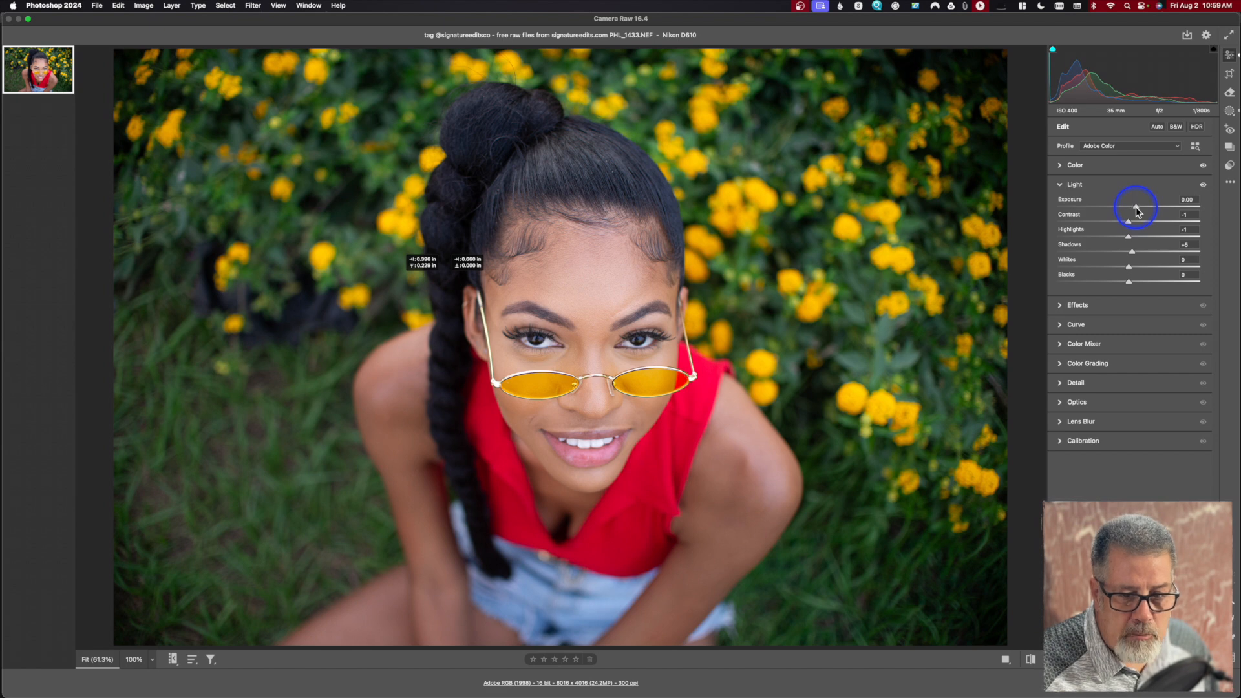
left_click(1136, 206)
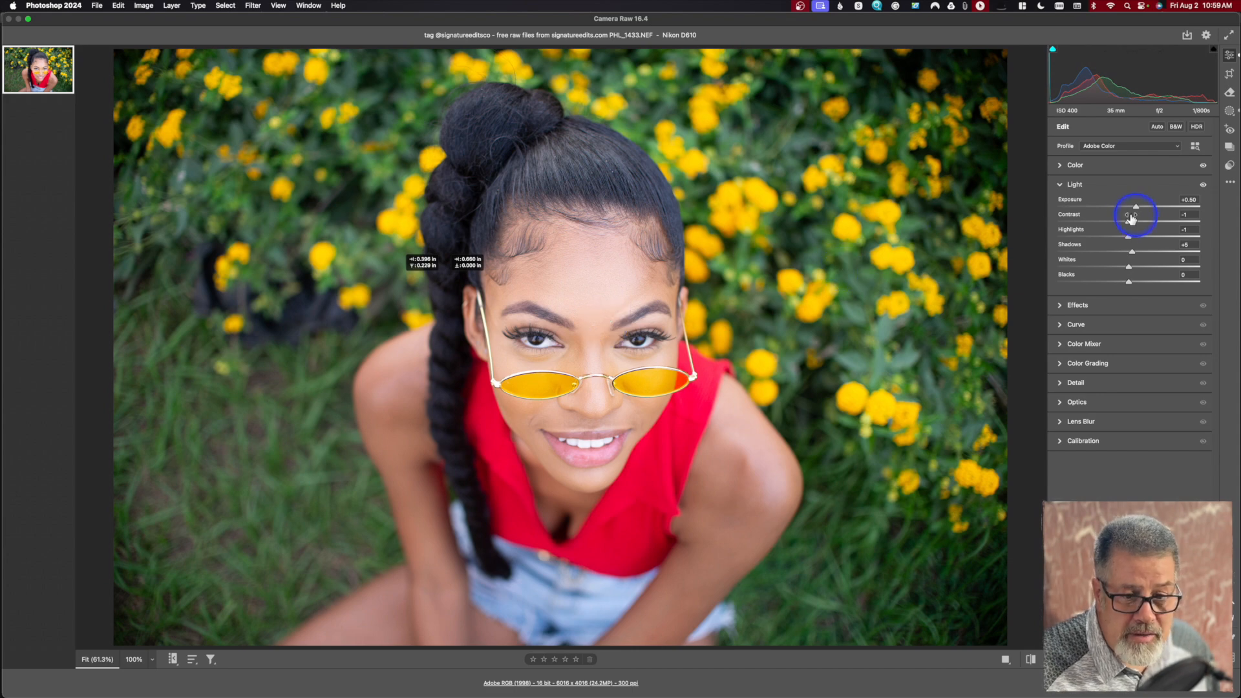
left_click_drag(1136, 207, 1130, 210)
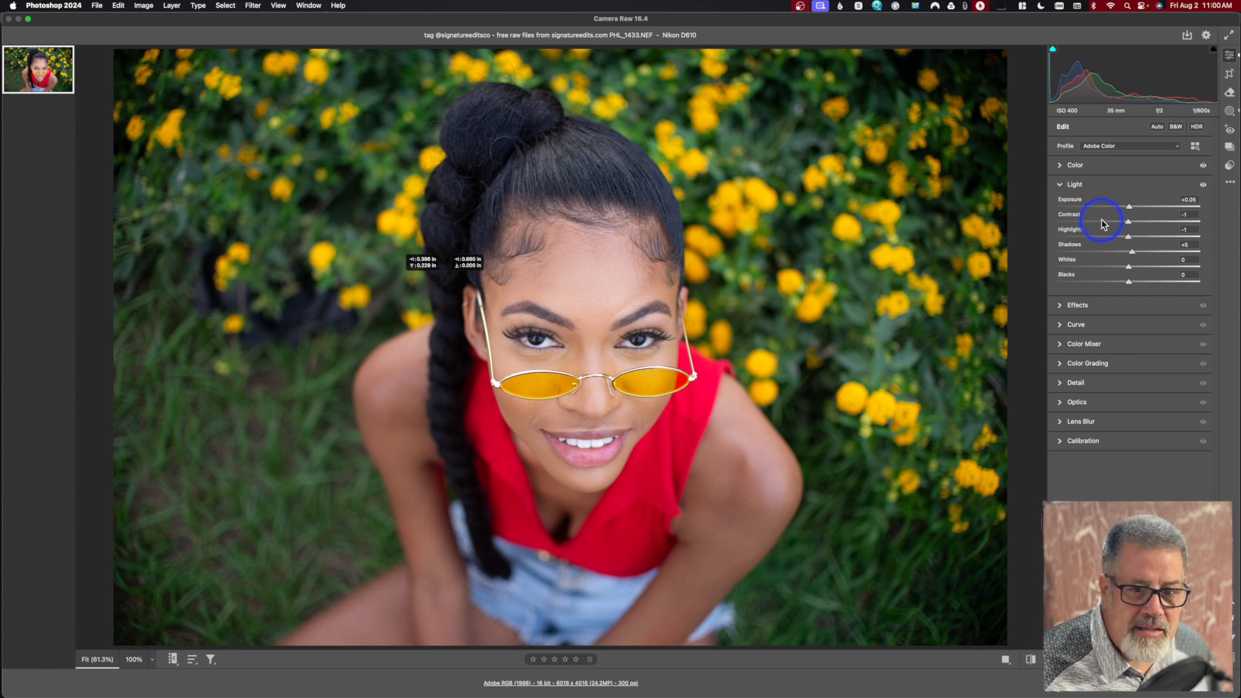
Step: Look over the Effects section's adjustments and collapse the section again
left_click(1064, 305)
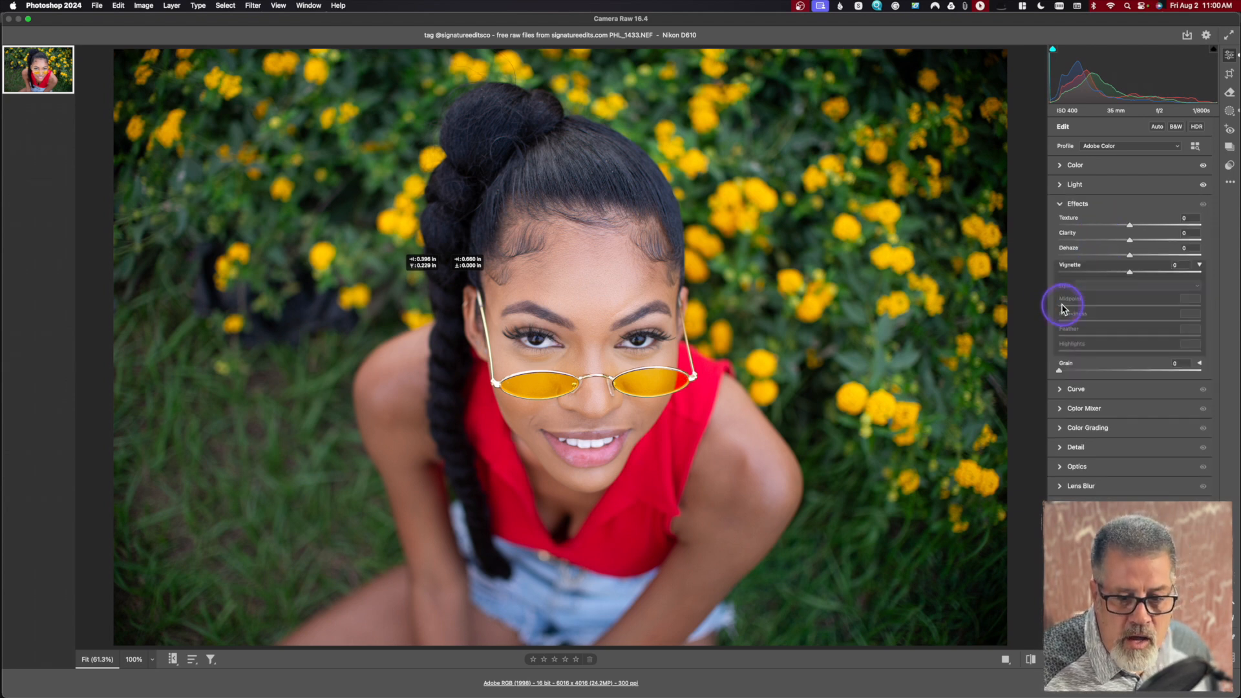
left_click(1064, 206)
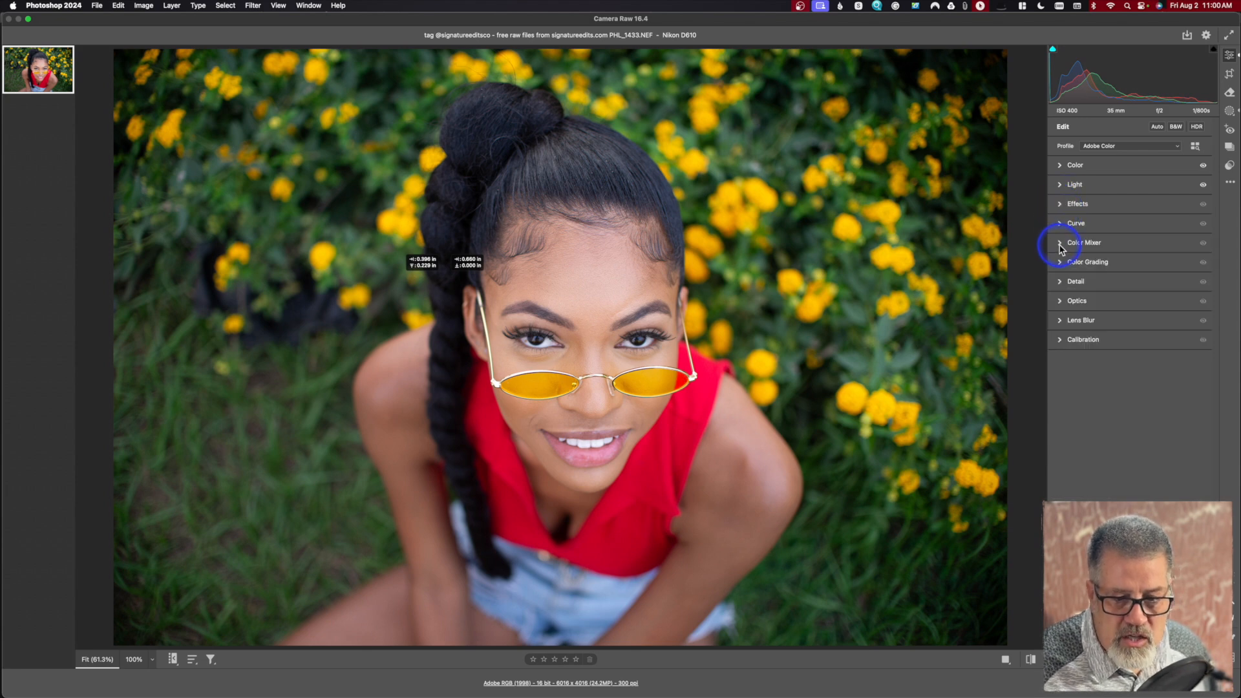